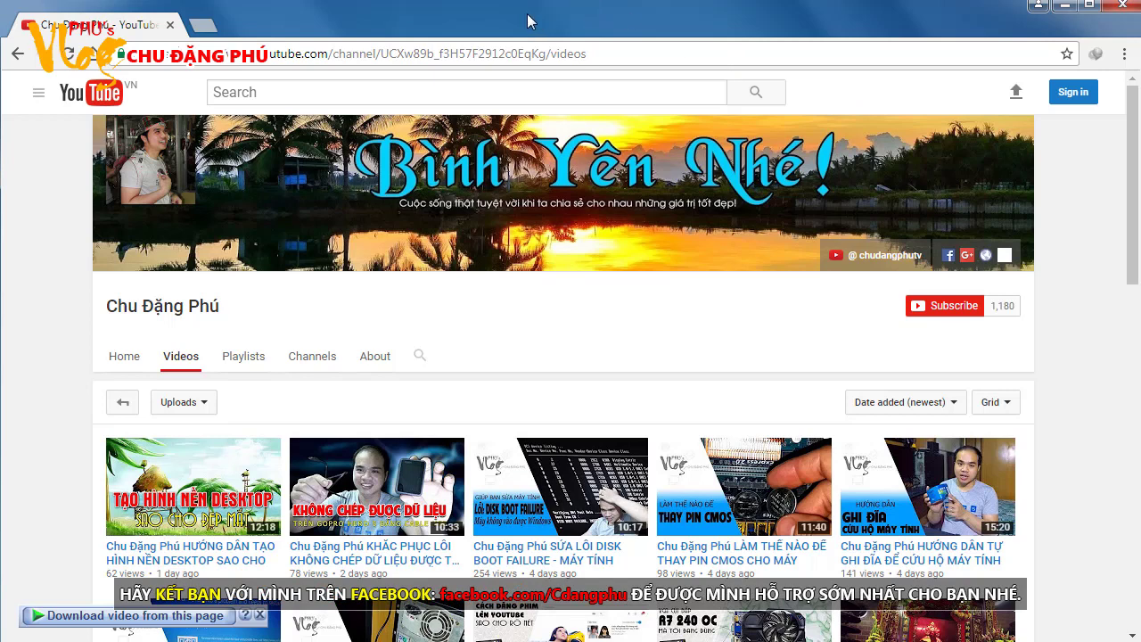
Search Google in a new browser tab for "một đời người một rừng cây beat".
{"action": "left_click", "coordinate": [204, 25]}
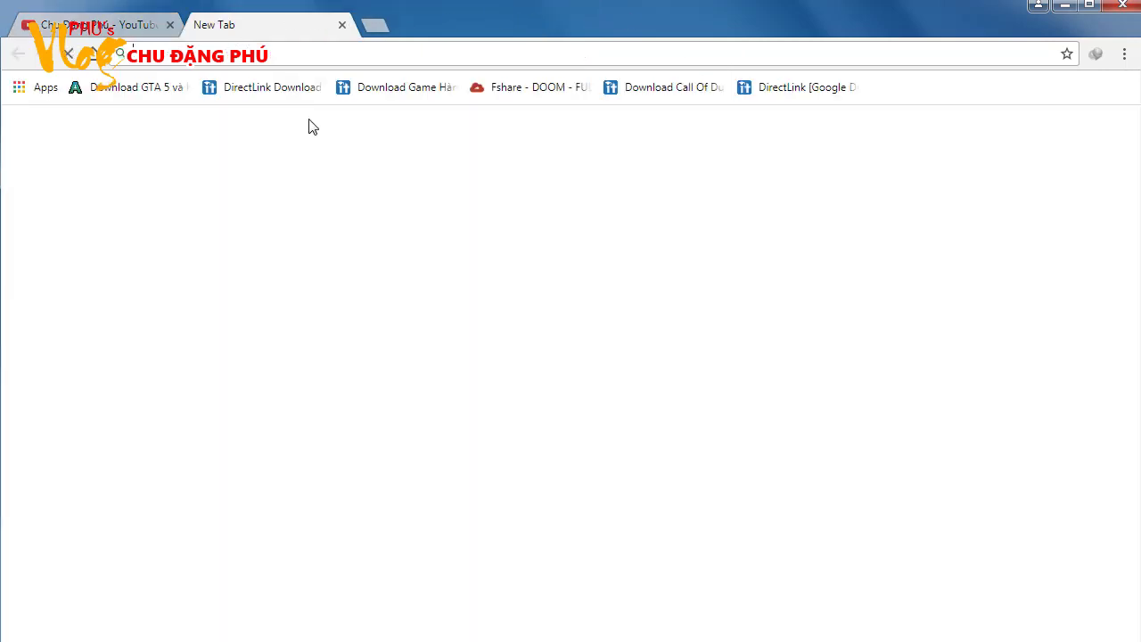
{"action": "left_click", "coordinate": [374, 372]}
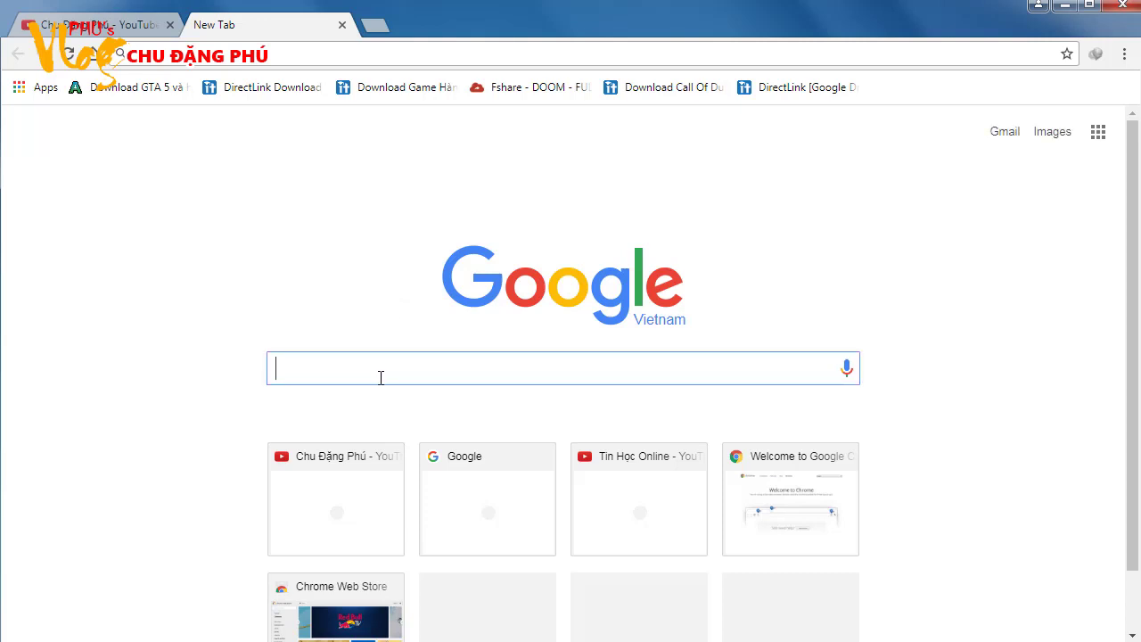
{"action": "type", "text": "một d"}
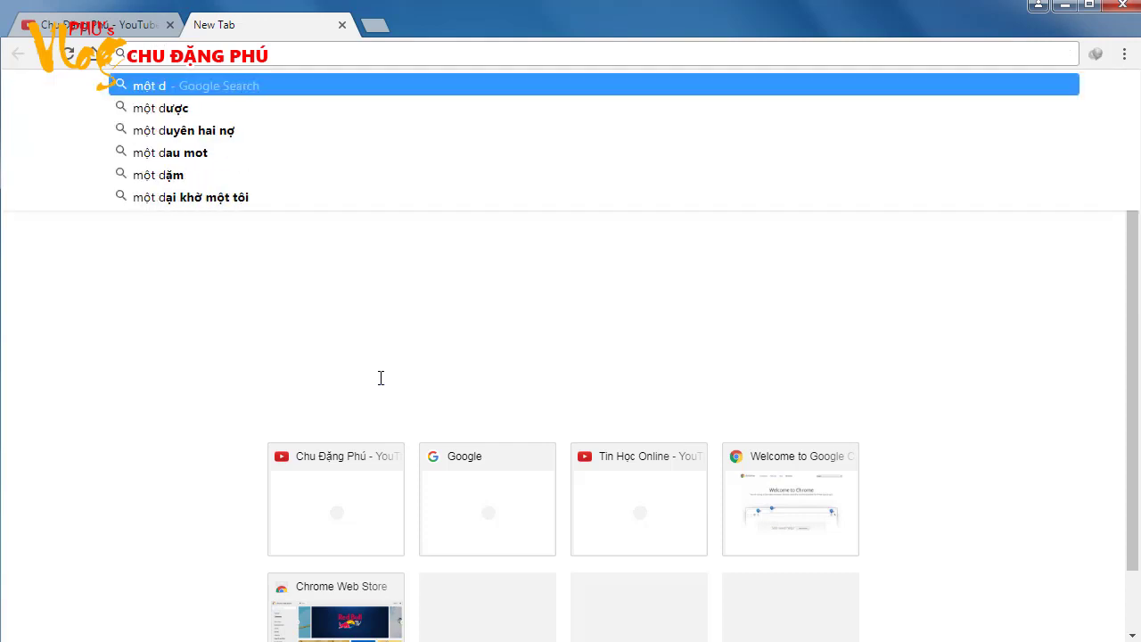
{"action": "key", "text": "BackSpace"}
{"action": "type", "text": "đời người"}
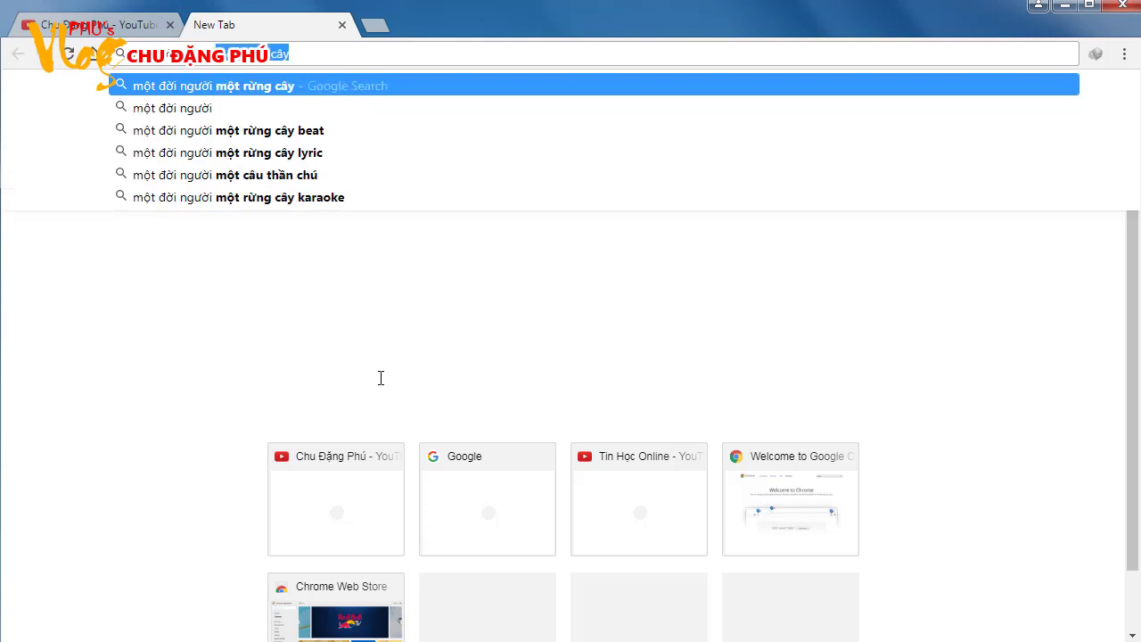
{"action": "key", "text": "Down"}
{"action": "key", "text": "Down"}
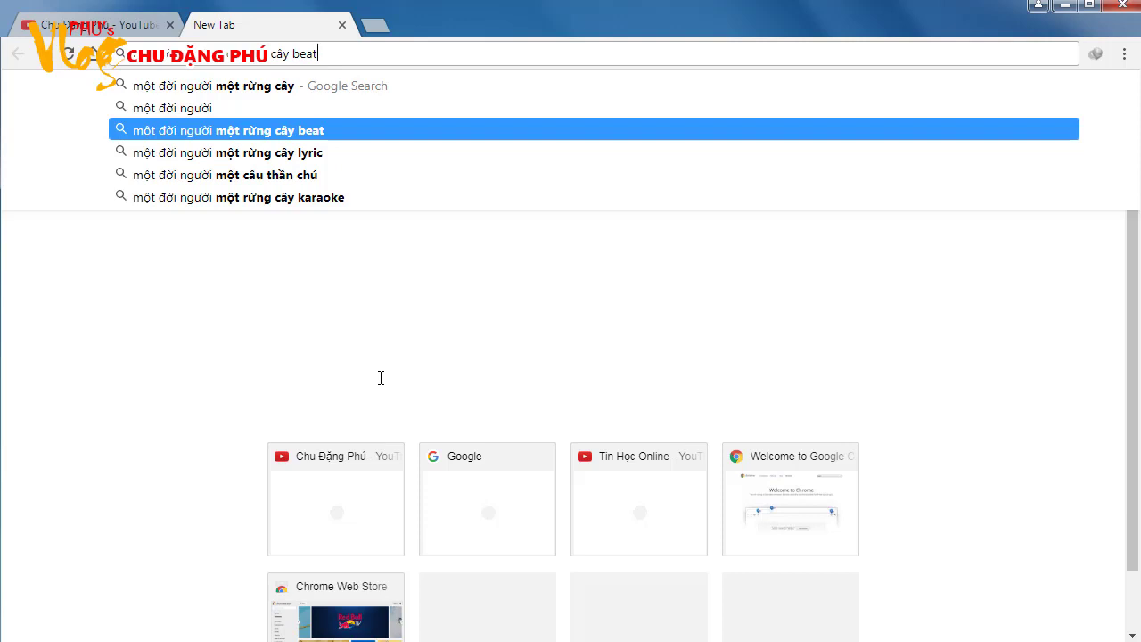
{"action": "key", "text": "Return"}
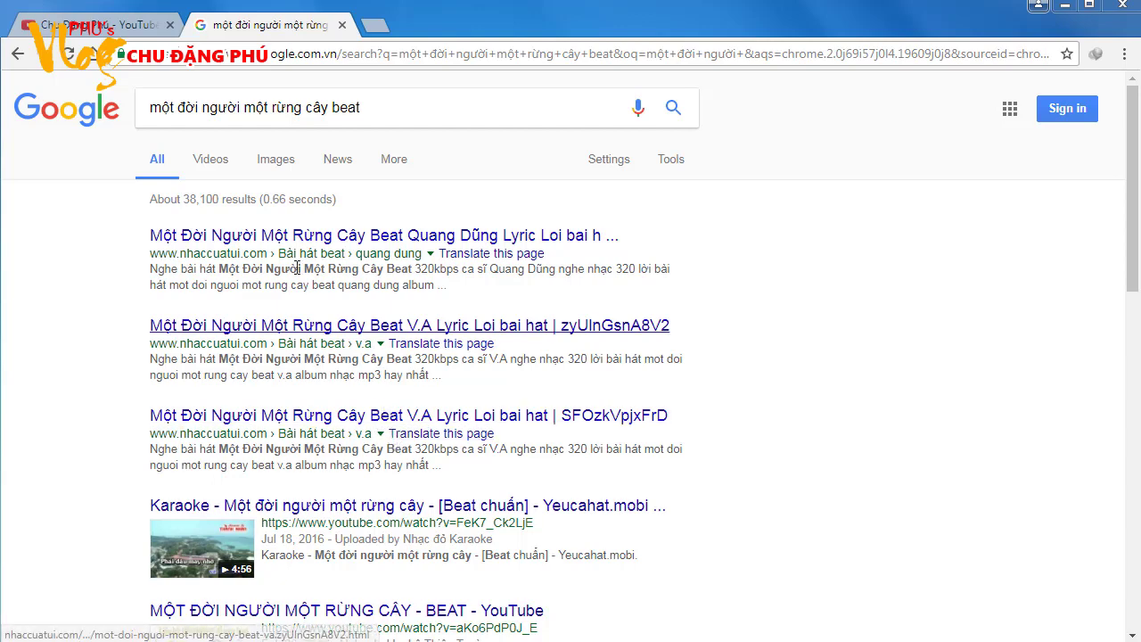
Open the Quang Dũng beat result on nhaccuatui.com and pause the song, dismissing the advertisement.
{"action": "left_click", "coordinate": [350, 246]}
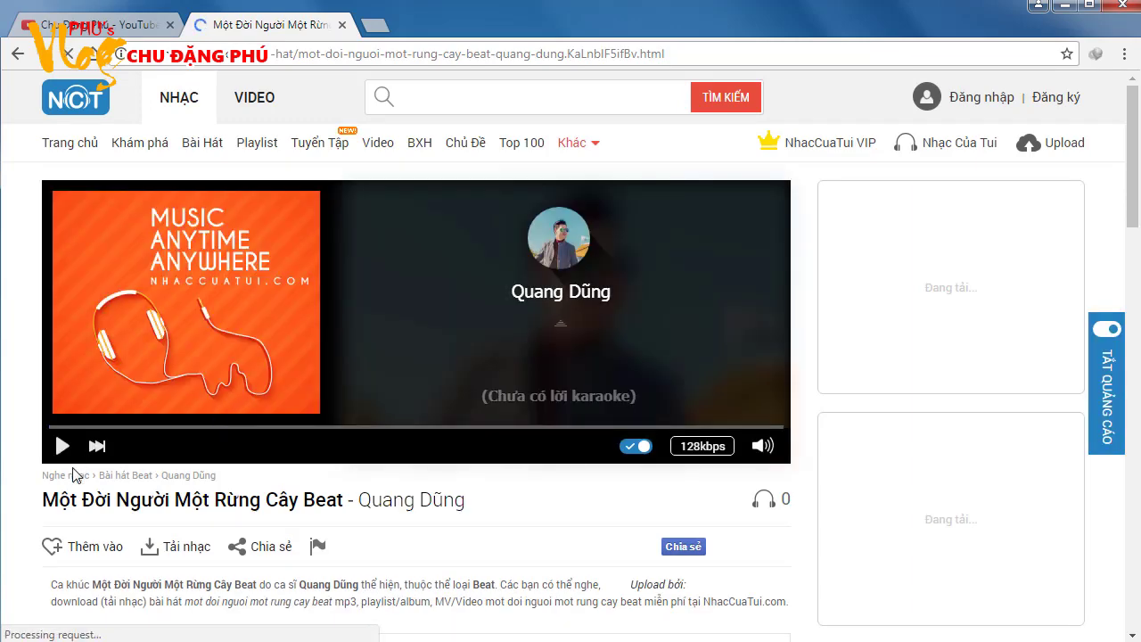
{"action": "scroll", "coordinate": [164, 456], "scroll_direction": "down", "scroll_amount": 3}
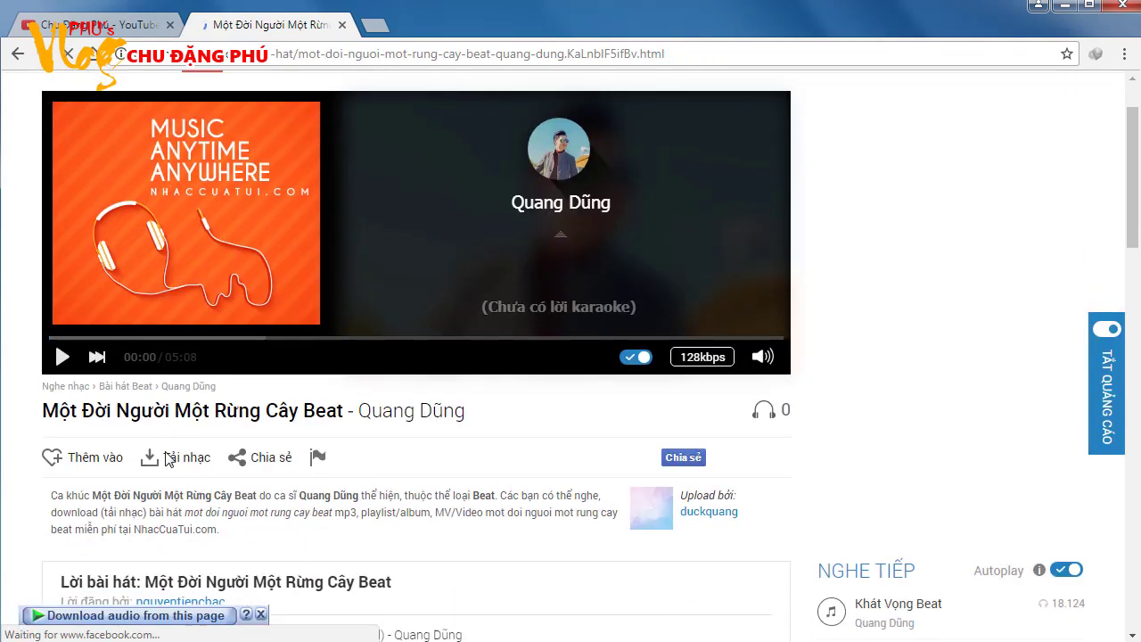
{"action": "scroll", "coordinate": [68, 233], "scroll_direction": "up", "scroll_amount": 1}
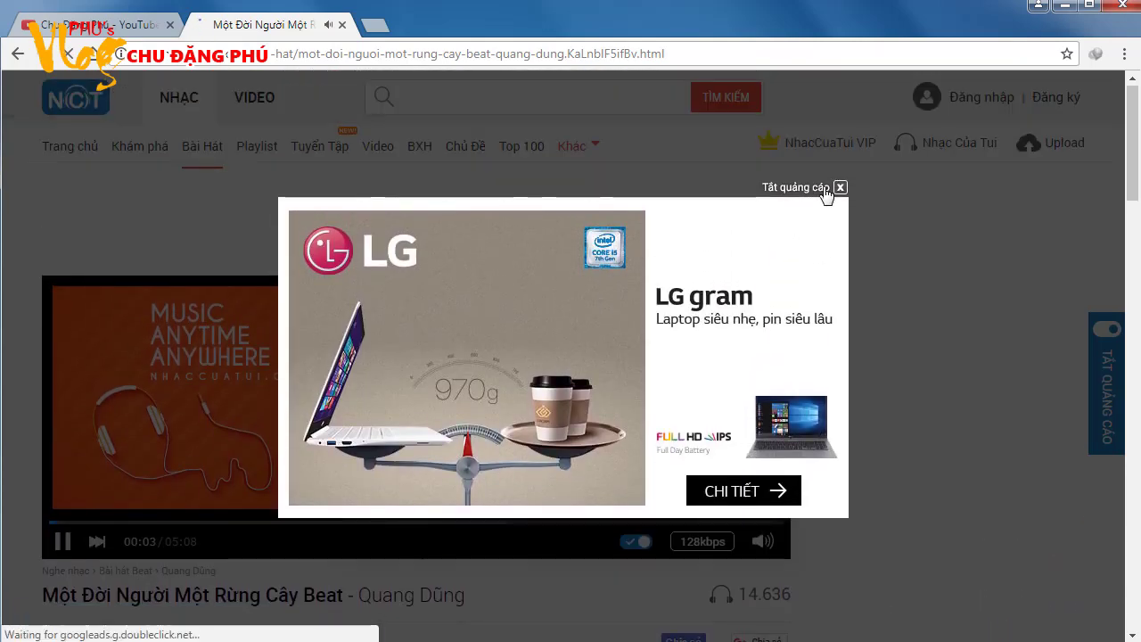
{"action": "left_click", "coordinate": [838, 186]}
{"action": "left_click", "coordinate": [61, 535]}
Request the song's download in 128 kbps quality and pause the resumed playback.
{"action": "scroll", "coordinate": [482, 429], "scroll_direction": "down", "scroll_amount": 3}
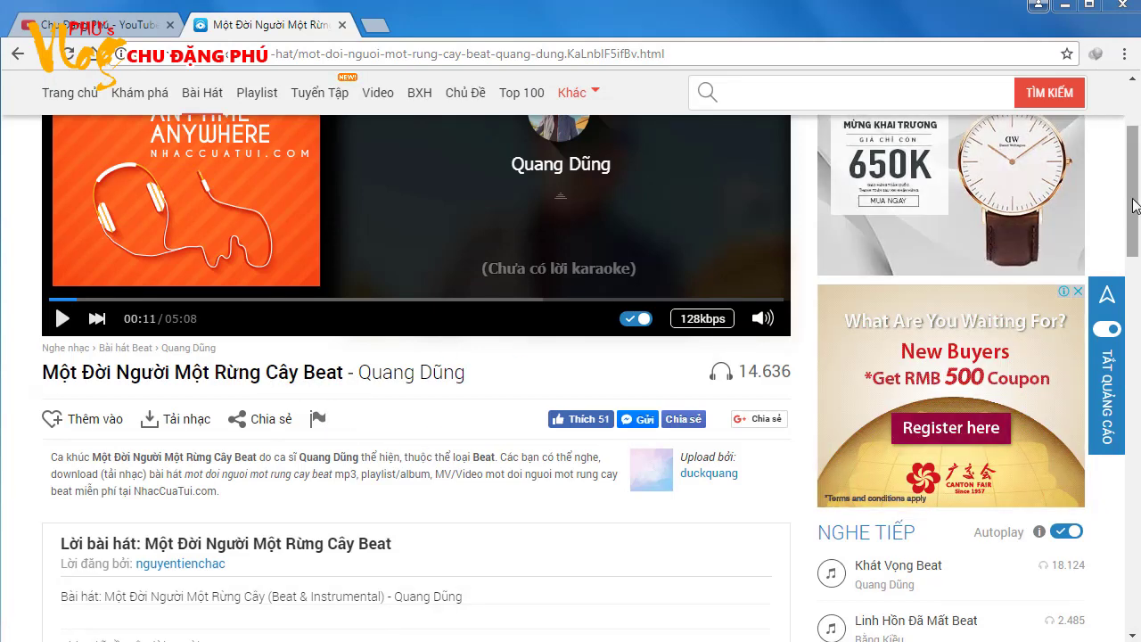
{"action": "scroll", "coordinate": [1125, 198], "scroll_direction": "up", "scroll_amount": 3}
{"action": "scroll", "coordinate": [1125, 198], "scroll_direction": "down", "scroll_amount": 3}
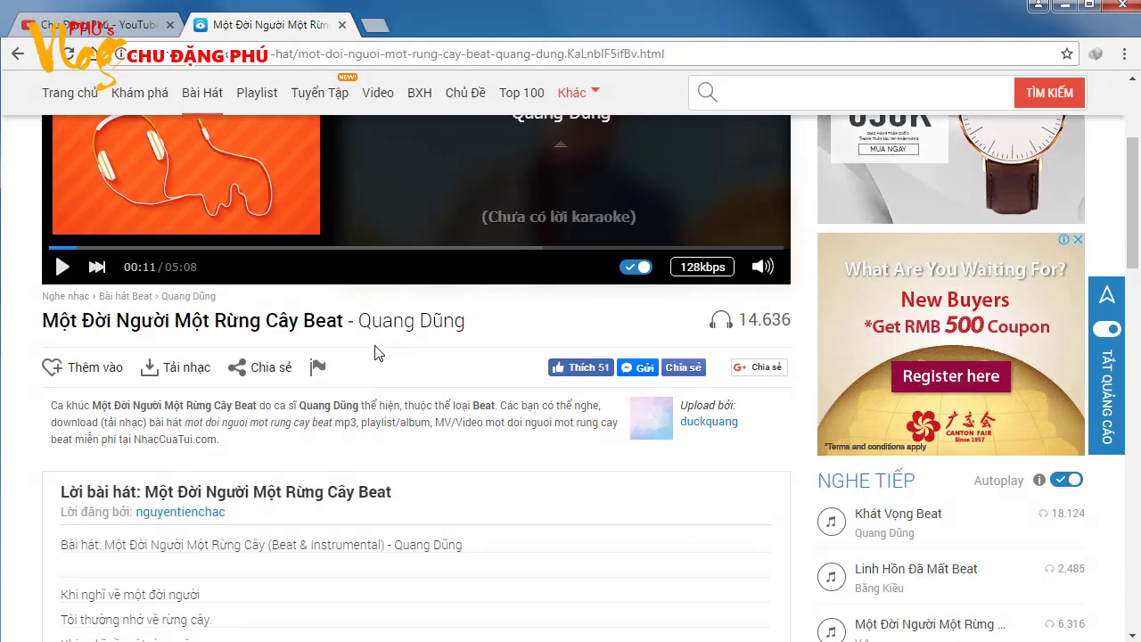
{"action": "left_click", "coordinate": [181, 369]}
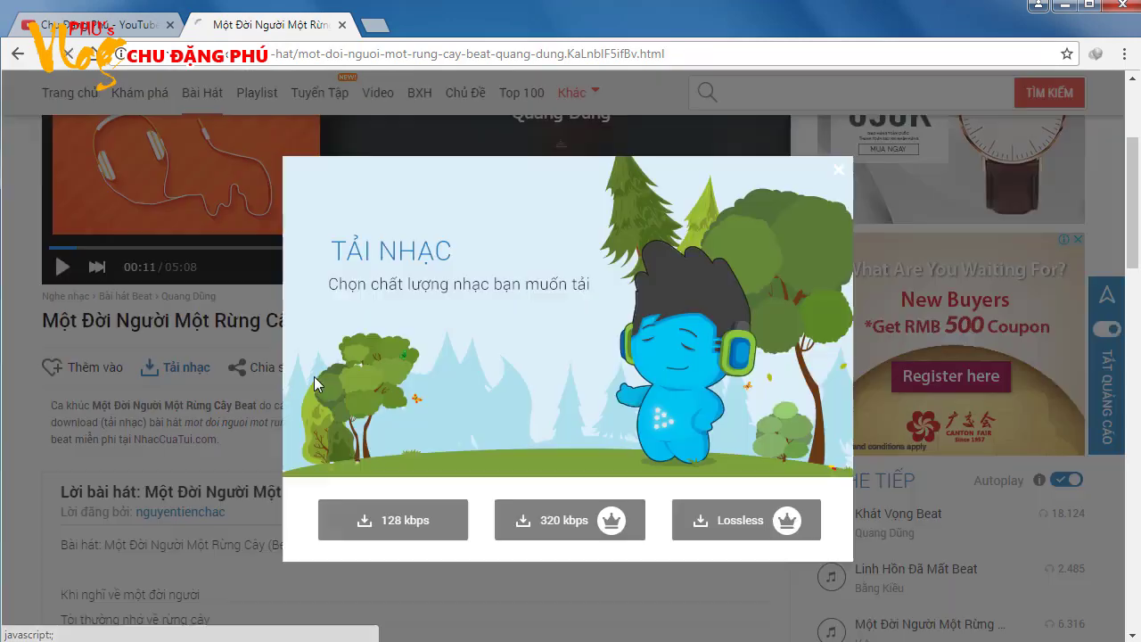
{"action": "left_click", "coordinate": [415, 530]}
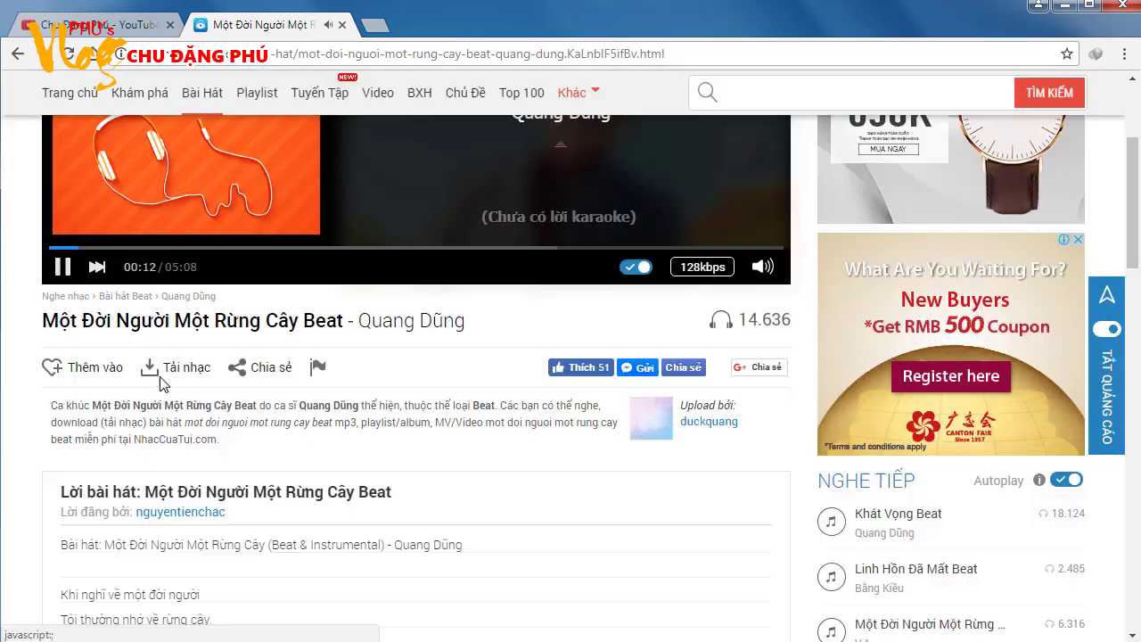
{"action": "left_click", "coordinate": [57, 270]}
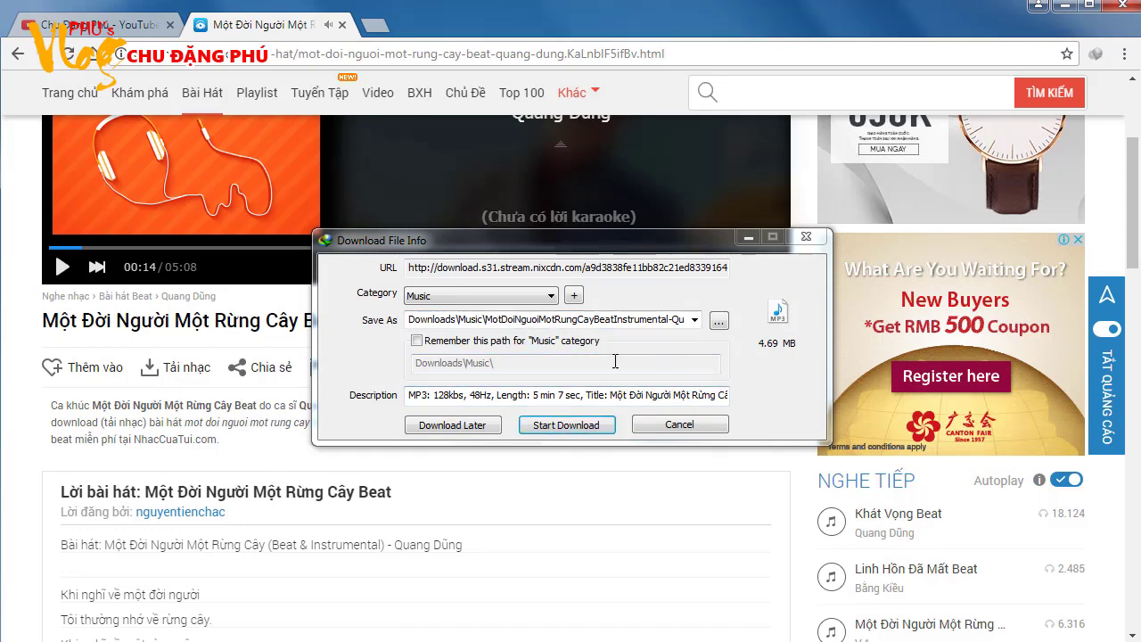
Set the download location to the Desktop, keeping the suggested file name, and start the download.
{"action": "left_click", "coordinate": [718, 320]}
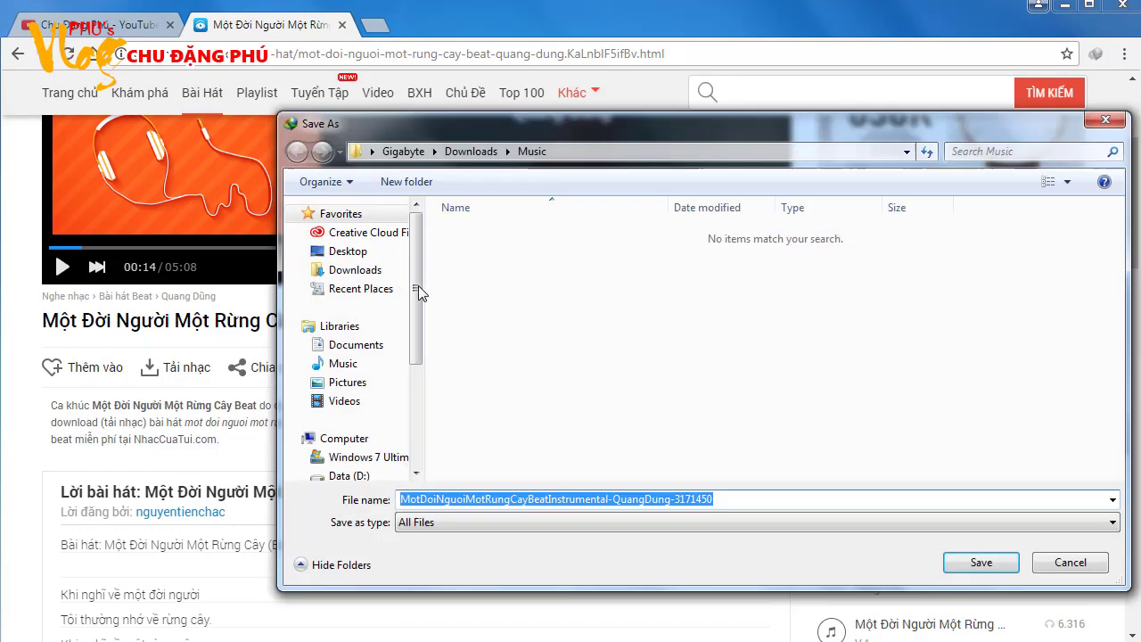
{"action": "left_click", "coordinate": [362, 253]}
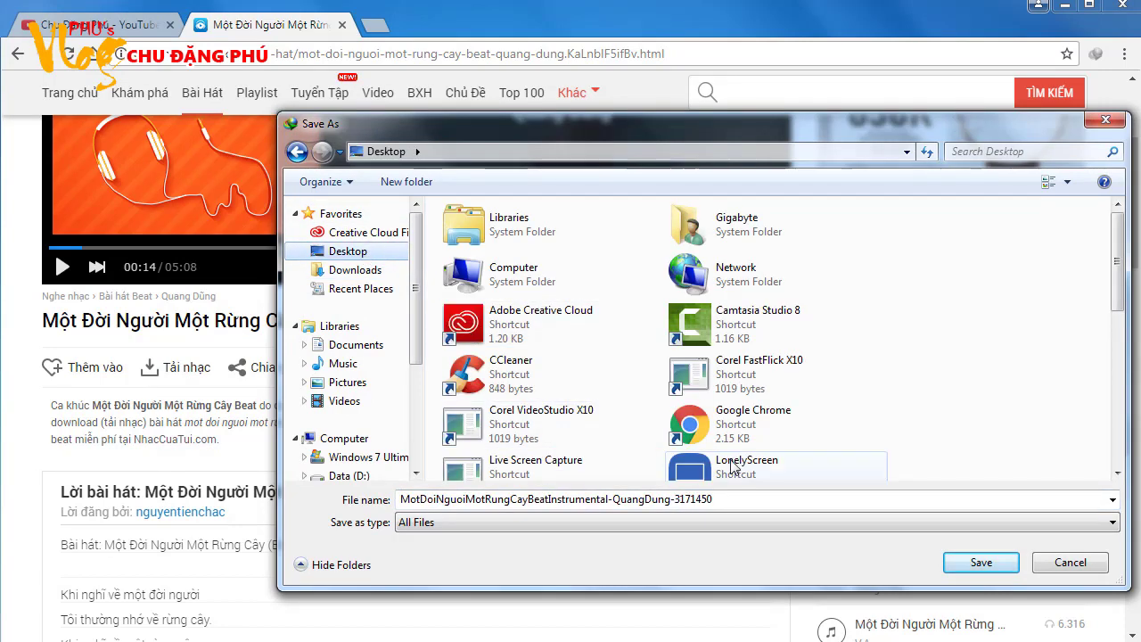
{"action": "left_click", "coordinate": [981, 563]}
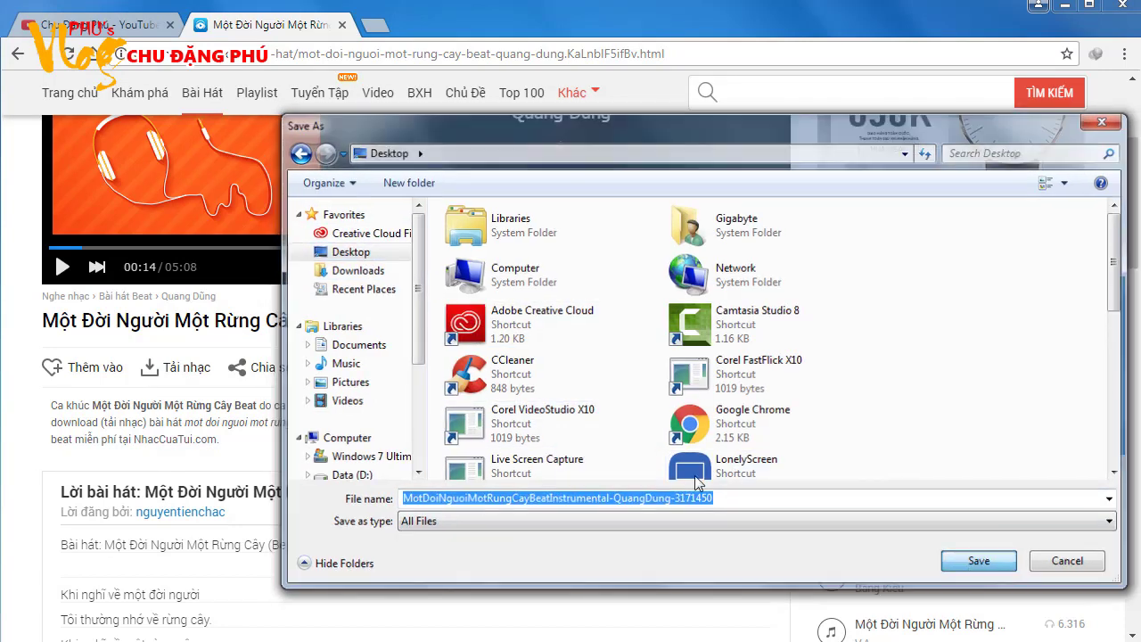
{"action": "left_click", "coordinate": [571, 425]}
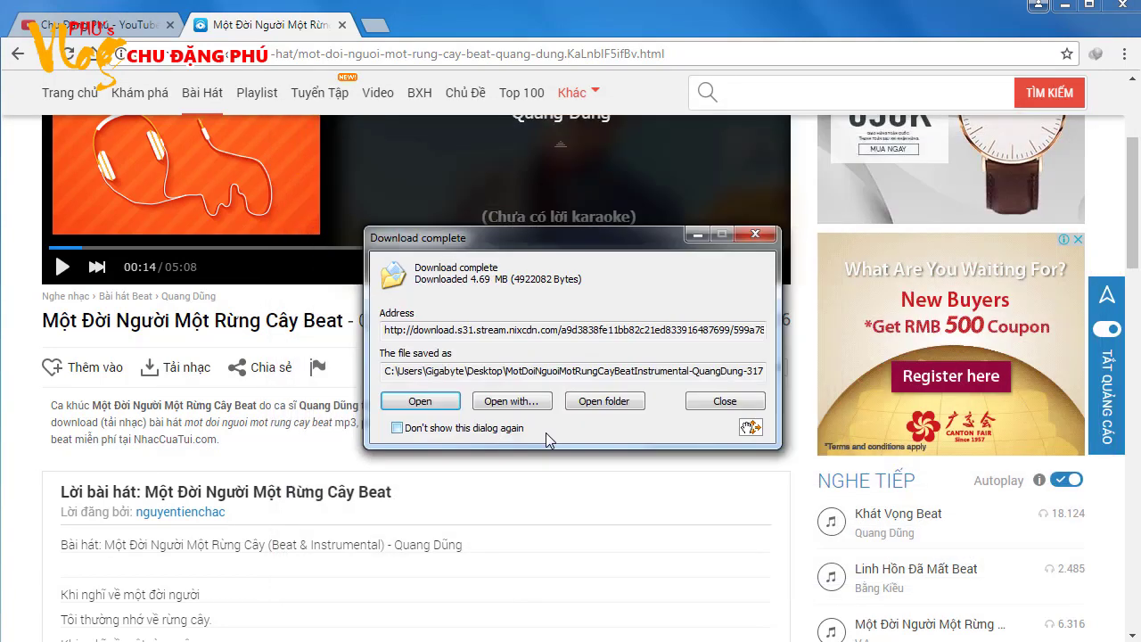
Show the downloaded MP3 in its folder, with the window maximized and the Name column fitted to the full file names.
{"action": "left_click", "coordinate": [589, 403]}
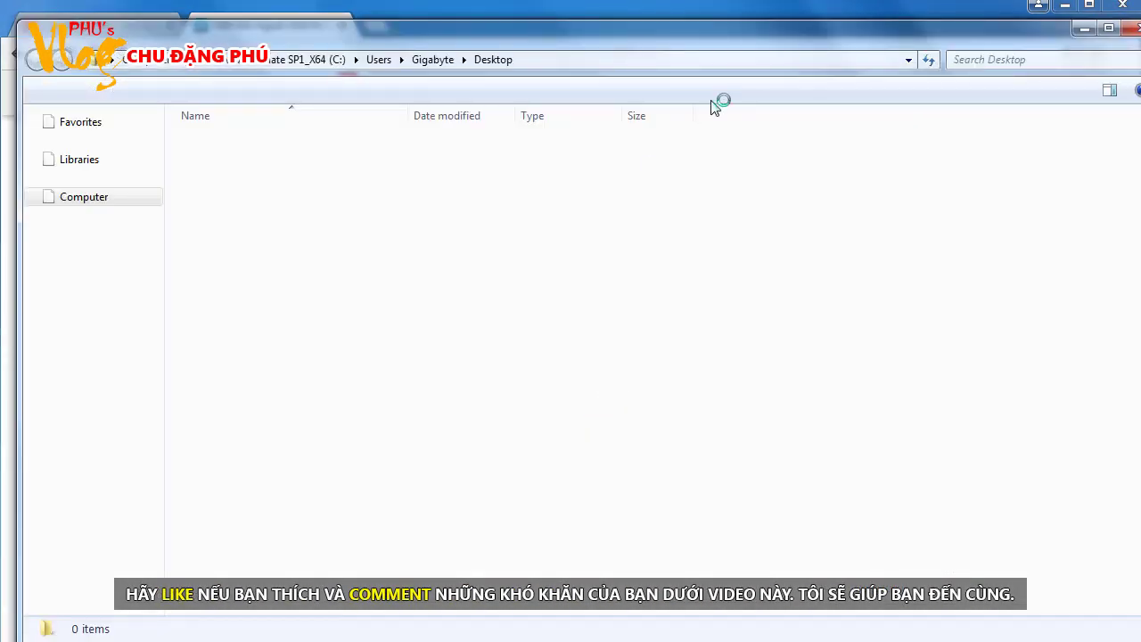
{"action": "double_click", "coordinate": [799, 42]}
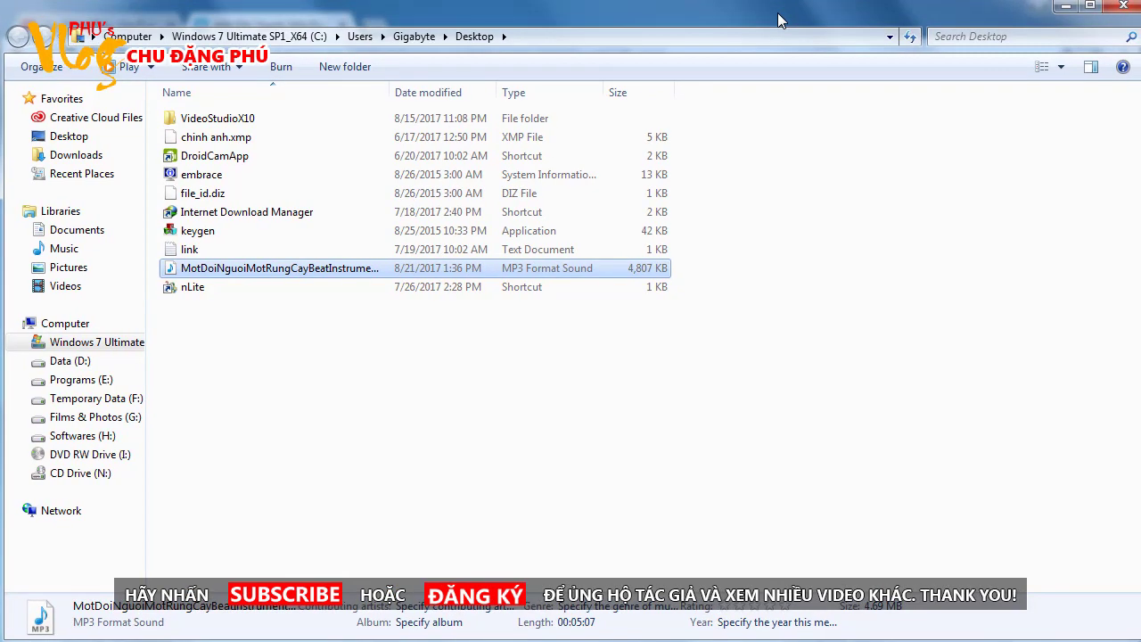
{"action": "double_click", "coordinate": [390, 92]}
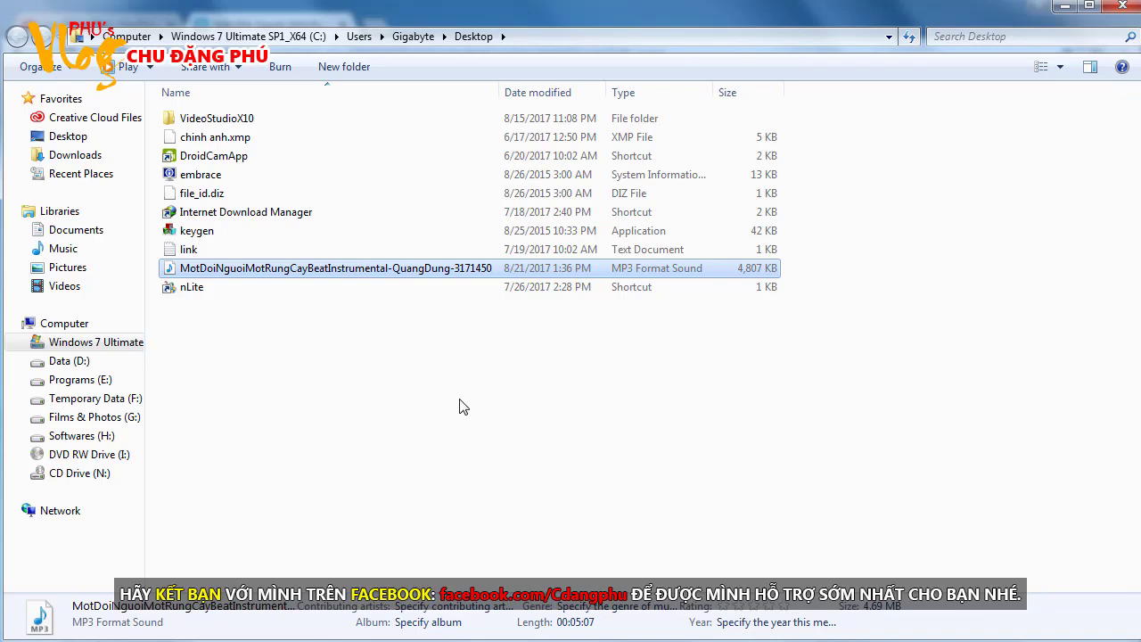
Rename the downloaded MP3 file as "Mot doi nguoi 1 rung cay".
{"action": "right_click", "coordinate": [337, 273]}
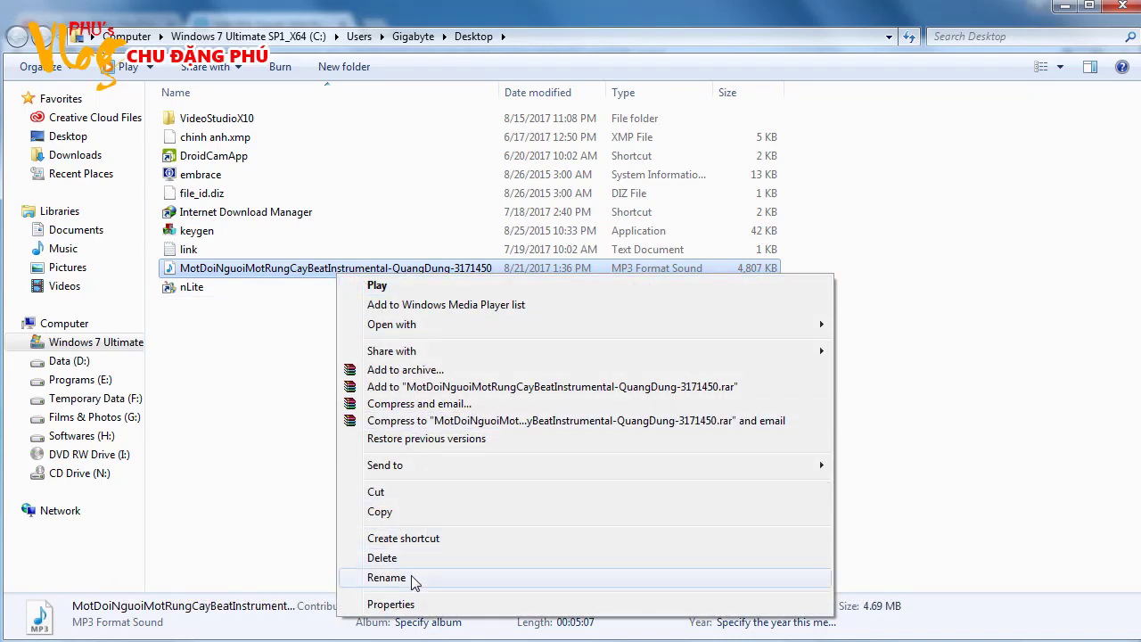
{"action": "left_click", "coordinate": [413, 578]}
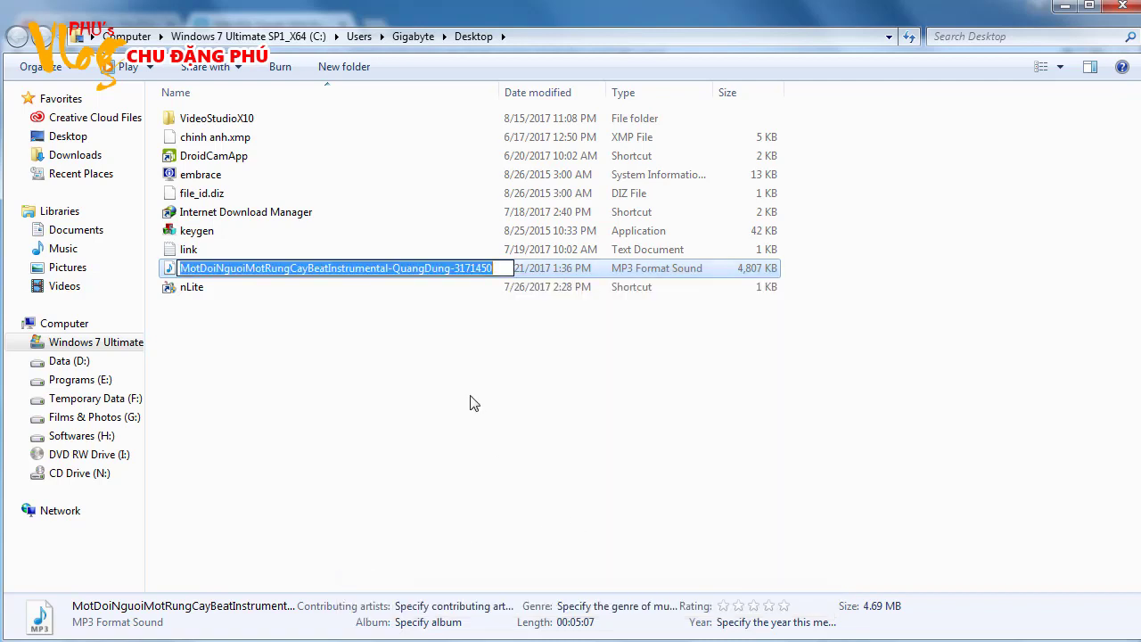
{"action": "type", "text": "Mot"}
{"action": "key", "text": "Return"}
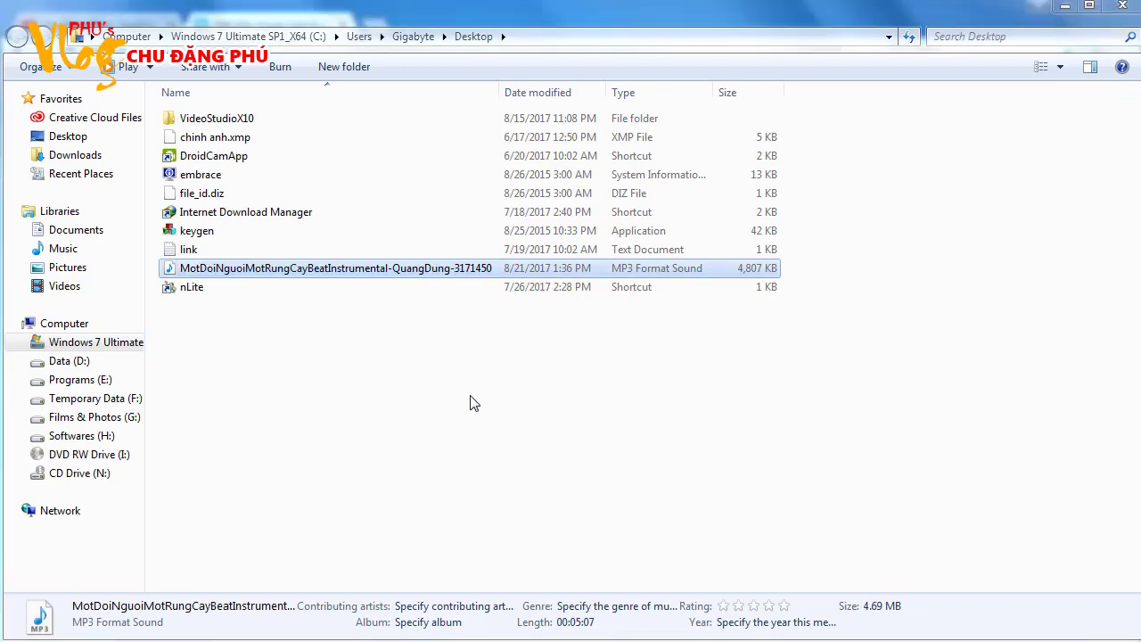
{"action": "right_click", "coordinate": [347, 278]}
{"action": "left_click", "coordinate": [419, 578]}
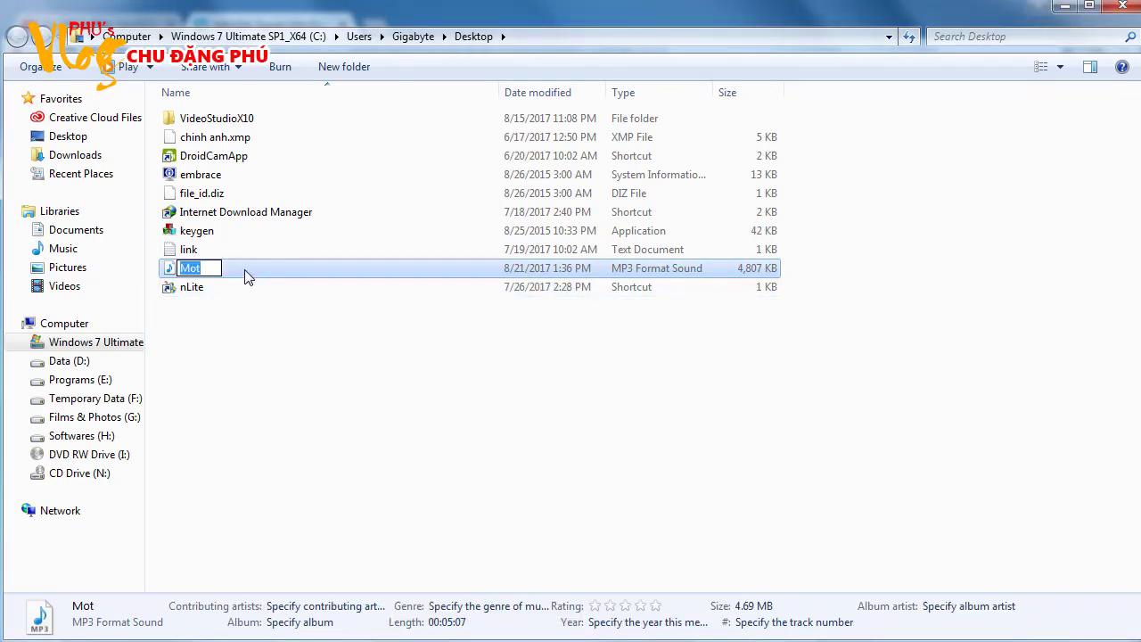
{"action": "left_click", "coordinate": [214, 268]}
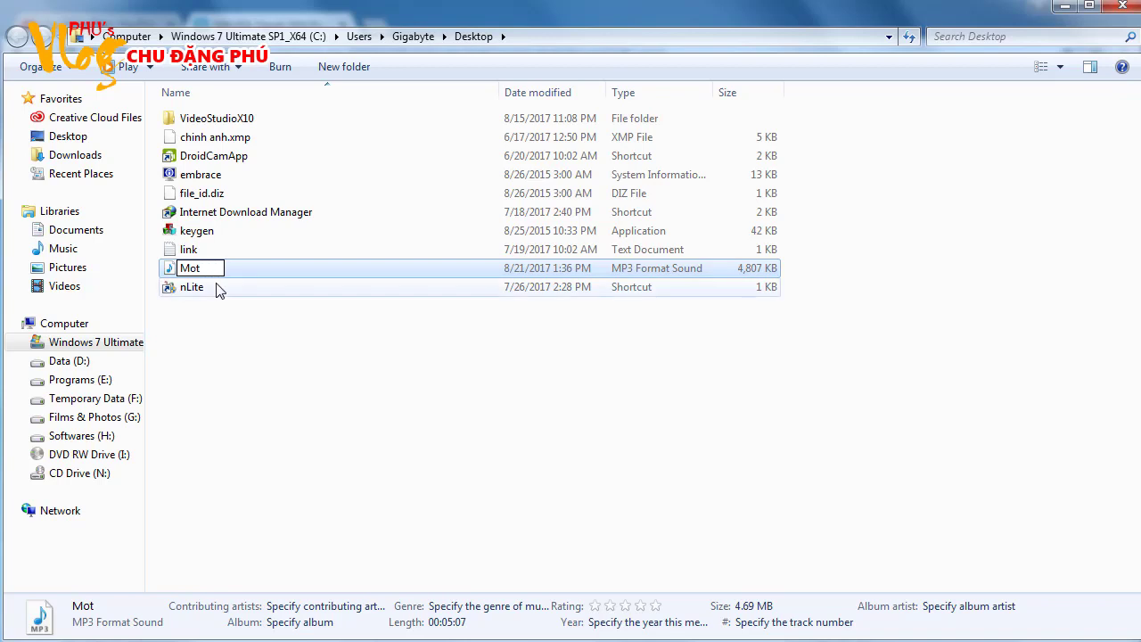
{"action": "type", "text": "doi nguoi 1 rung cay"}
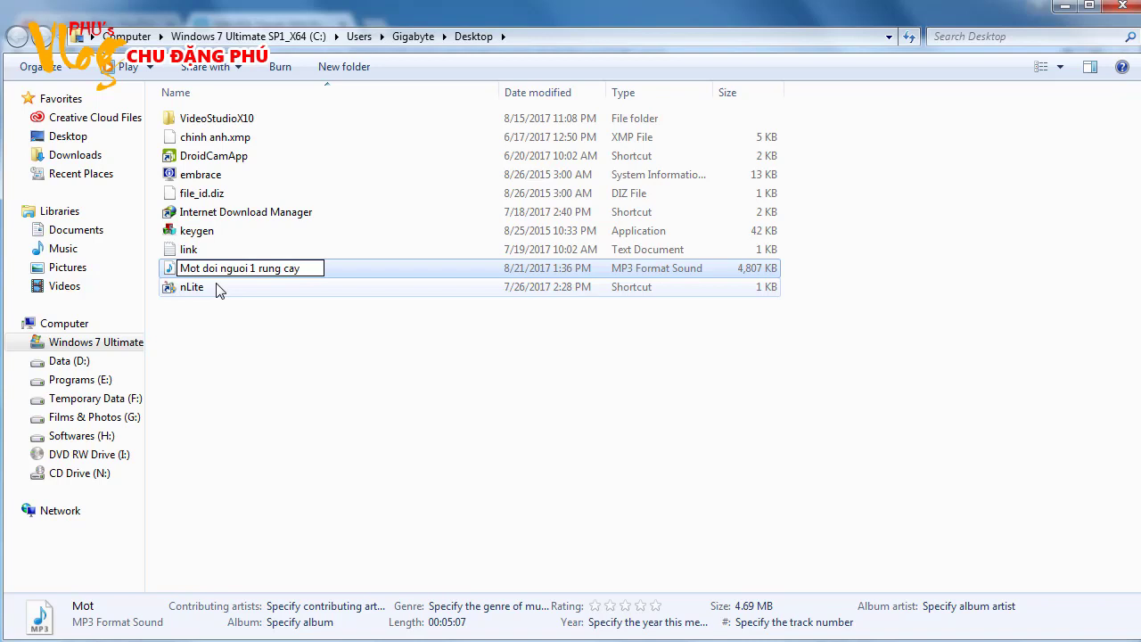
{"action": "key", "text": "Return"}
{"action": "left_click", "coordinate": [455, 403]}
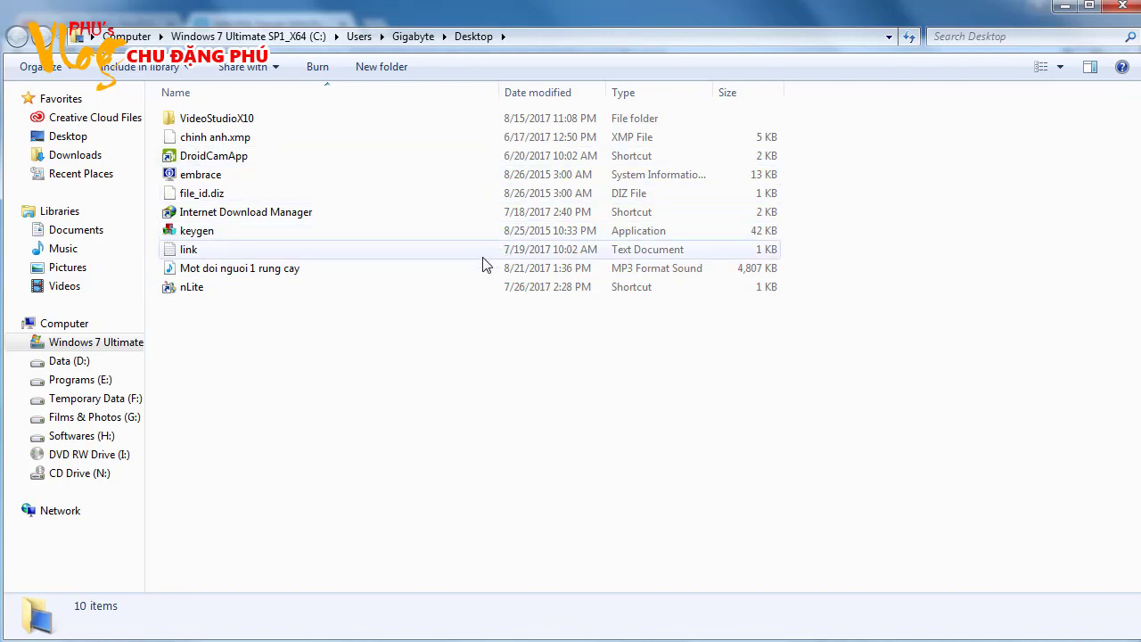
Open the renamed MP3 file in Windows Media Player.
{"action": "mouse_move", "coordinate": [471, 276]}
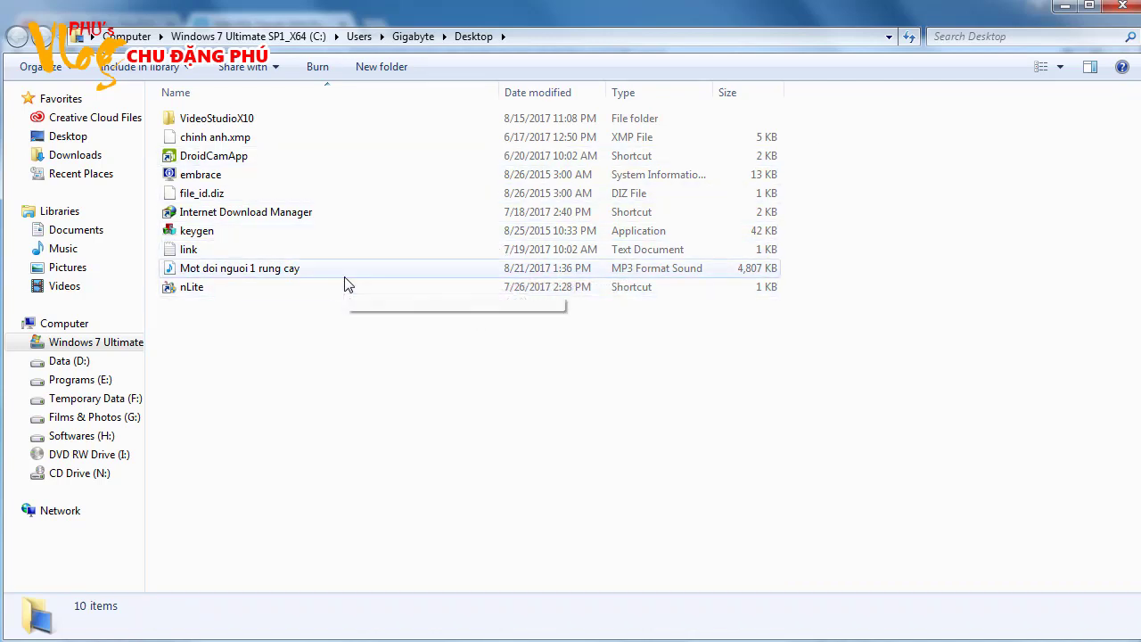
{"action": "mouse_move", "coordinate": [356, 275]}
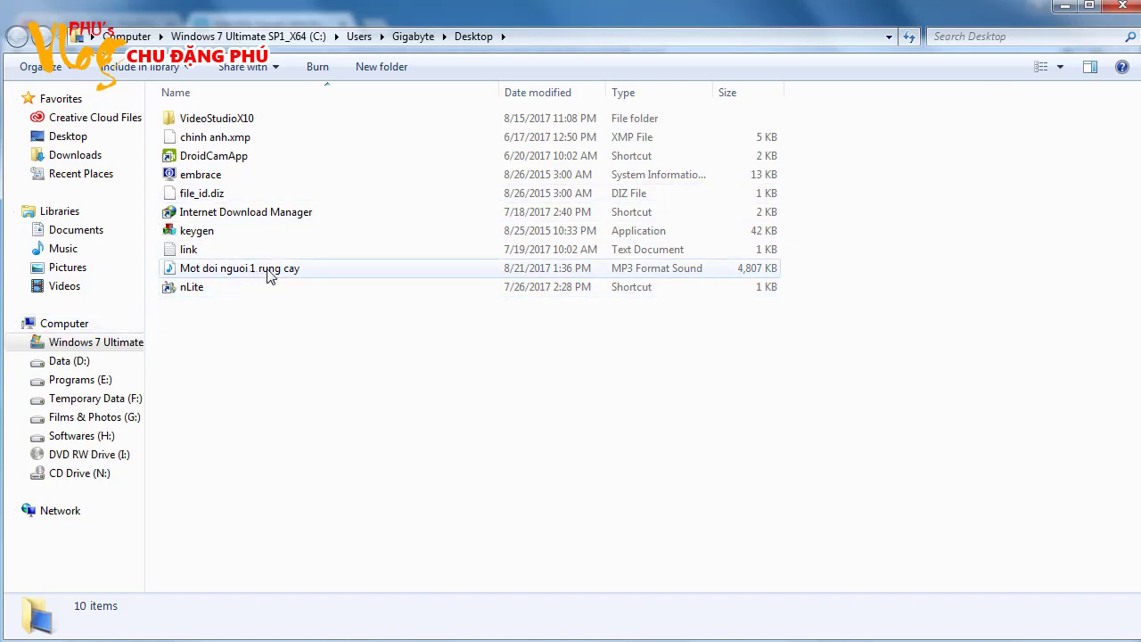
{"action": "mouse_move", "coordinate": [244, 285]}
{"action": "left_click", "coordinate": [285, 270]}
{"action": "mouse_move", "coordinate": [286, 272]}
{"action": "left_mouse_down"}
{"action": "mouse_move", "coordinate": [333, 301]}
{"action": "mouse_move", "coordinate": [295, 287]}
{"action": "left_mouse_up"}
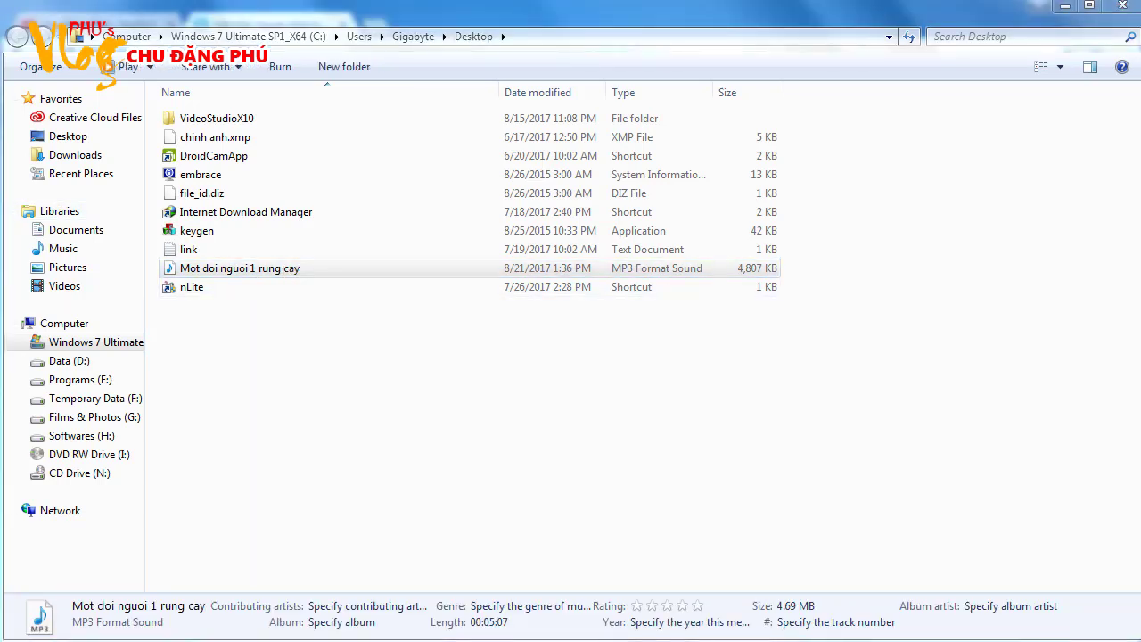
Move the player window into the screen's upper-left corner and enlarge it until it fills the screen.
{"action": "left_click_drag", "start_coordinate": [420, 54], "coordinate": [89, 16]}
{"action": "mouse_move", "coordinate": [174, 70]}
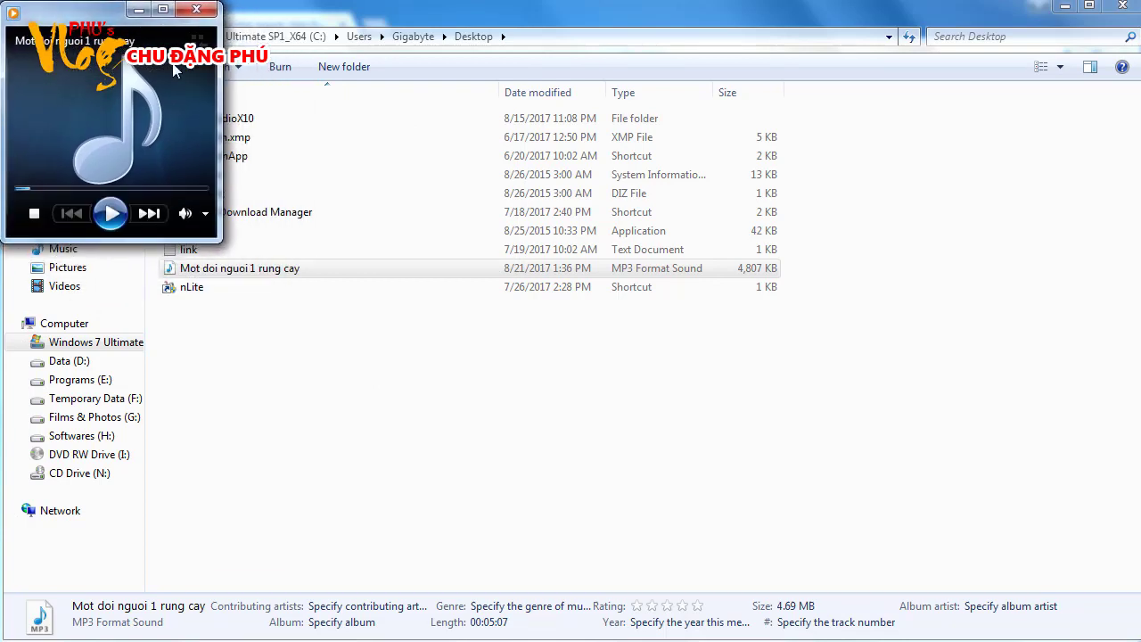
{"action": "left_click_drag", "start_coordinate": [222, 83], "coordinate": [1135, 204]}
{"action": "left_click_drag", "start_coordinate": [902, 306], "coordinate": [841, 634]}
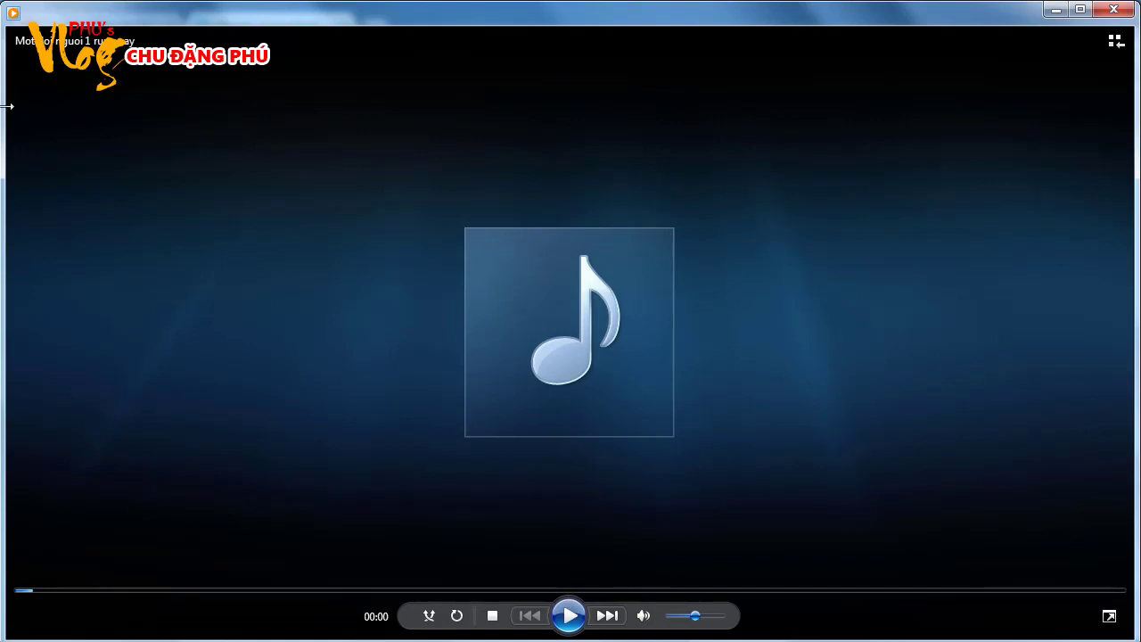
{"action": "left_click_drag", "start_coordinate": [7, 105], "coordinate": [3, 104]}
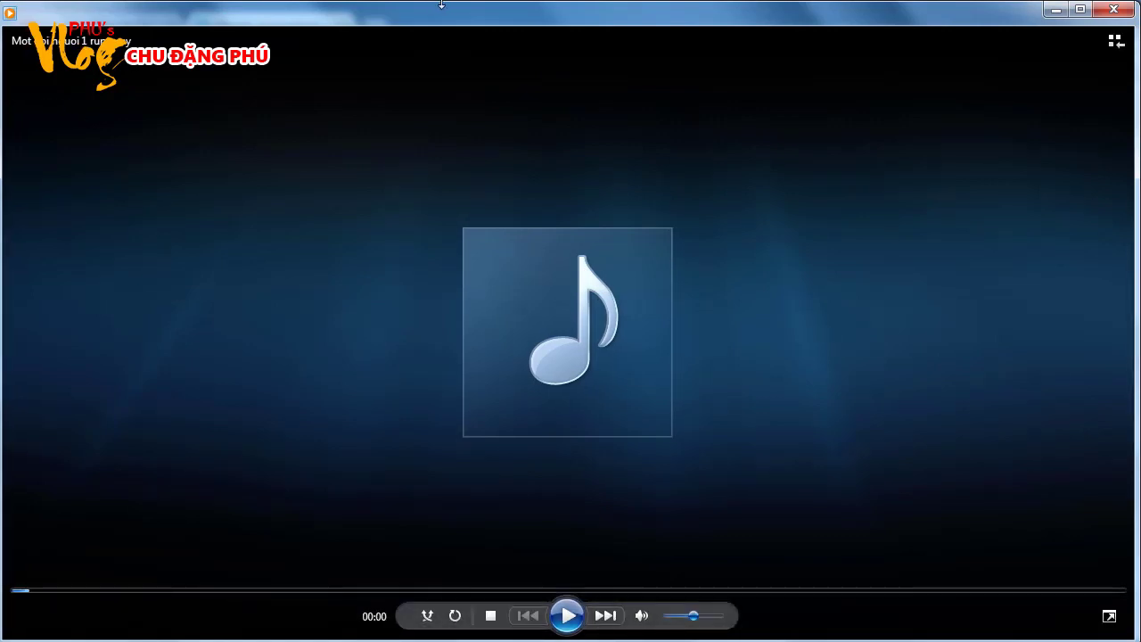
{"action": "left_click_drag", "start_coordinate": [442, 5], "coordinate": [442, 3]}
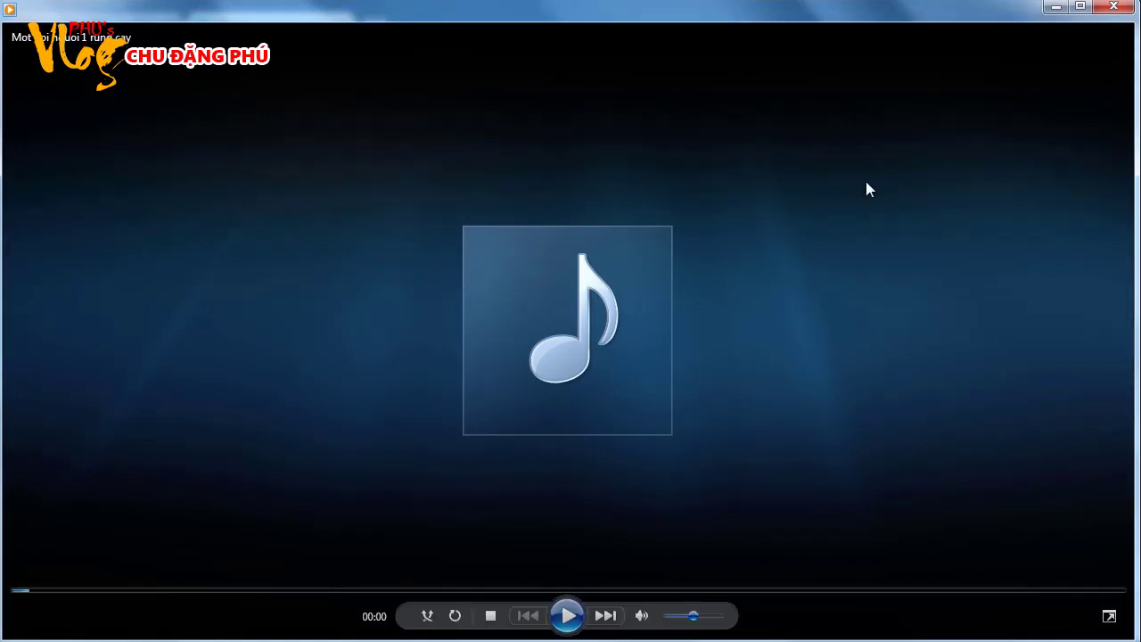
Switch the player to its library view, with the window fitted to the screen's width.
{"action": "left_click_drag", "start_coordinate": [1131, 237], "coordinate": [1139, 238]}
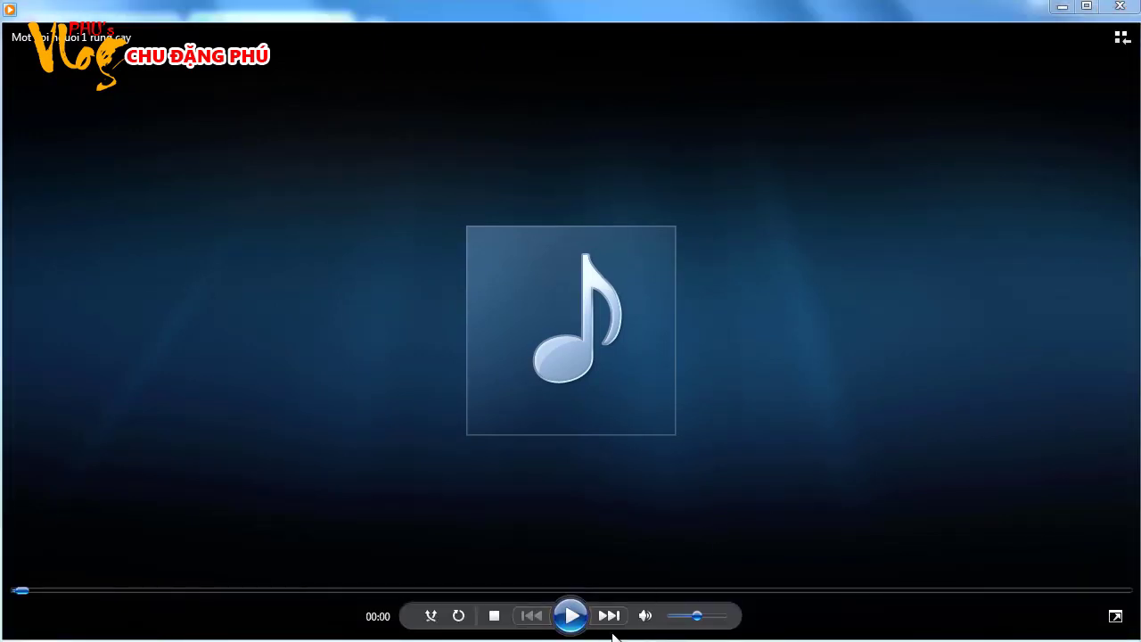
{"action": "key", "text": "alt+Tab"}
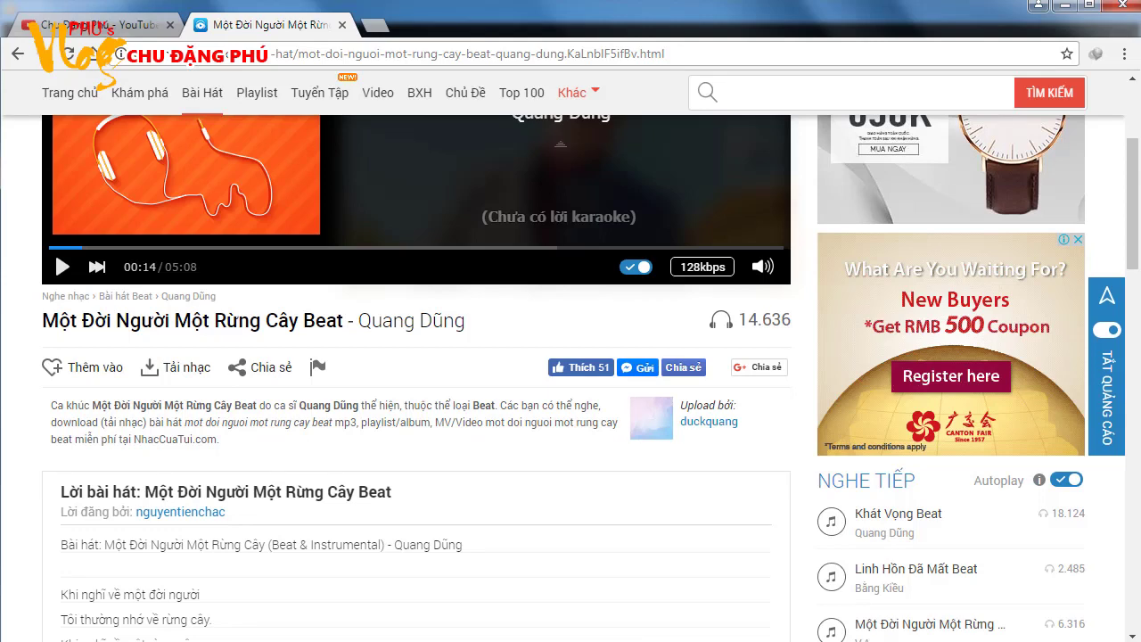
{"action": "key", "text": "alt+Tab"}
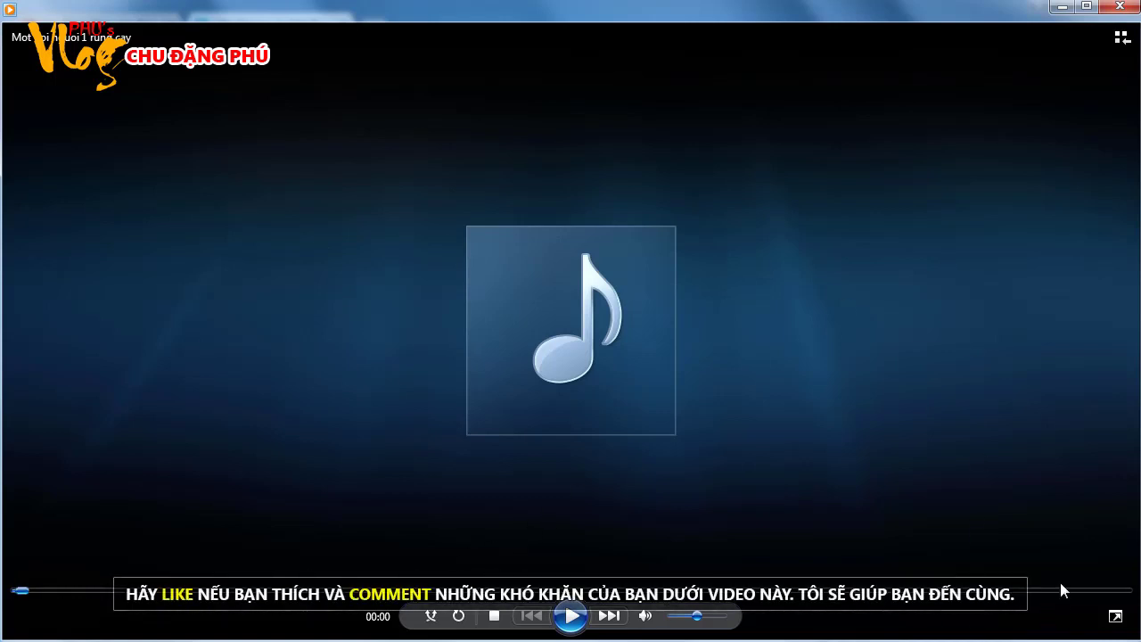
{"action": "left_click", "coordinate": [1121, 38]}
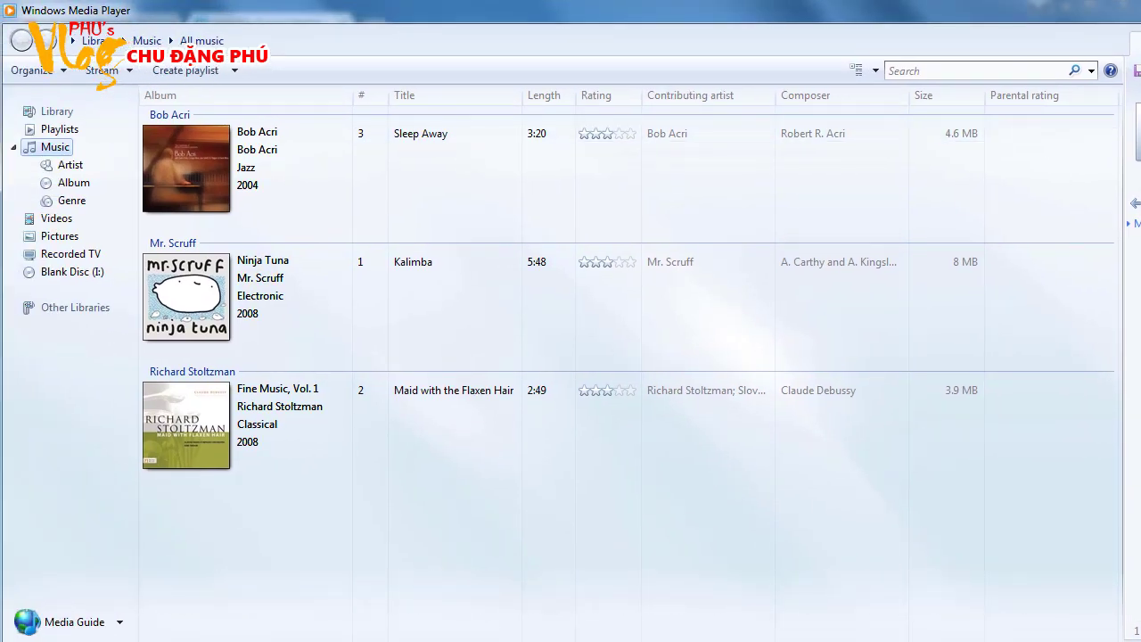
{"action": "left_click_drag", "start_coordinate": [1140, 121], "coordinate": [1134, 120]}
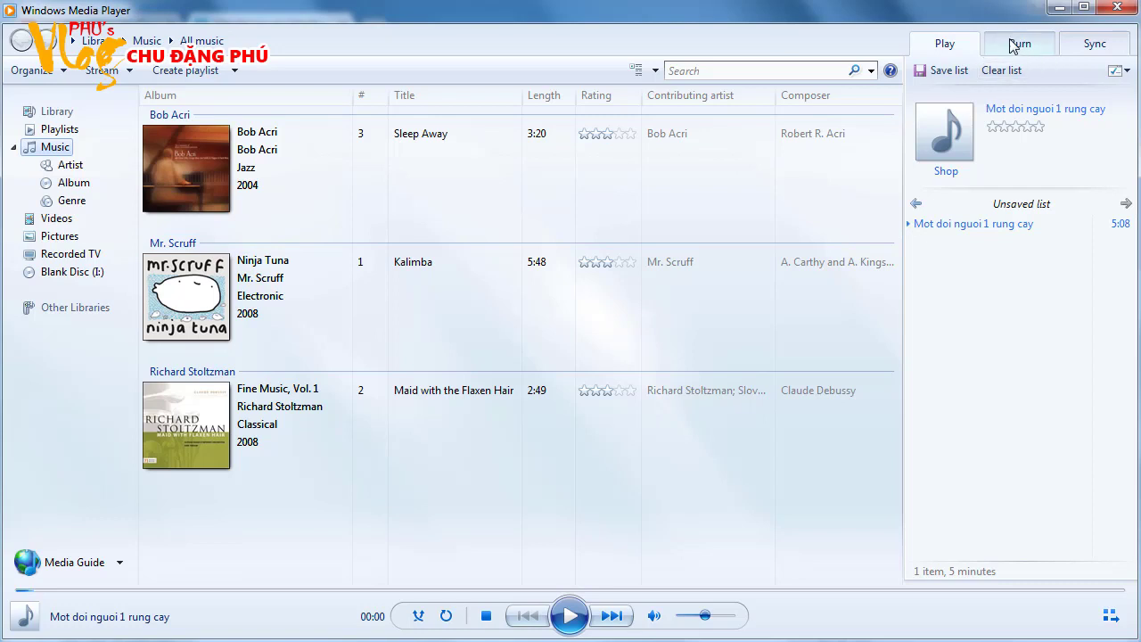
Show the burn list and import the unsaved playlist into it.
{"action": "left_click", "coordinate": [1034, 53]}
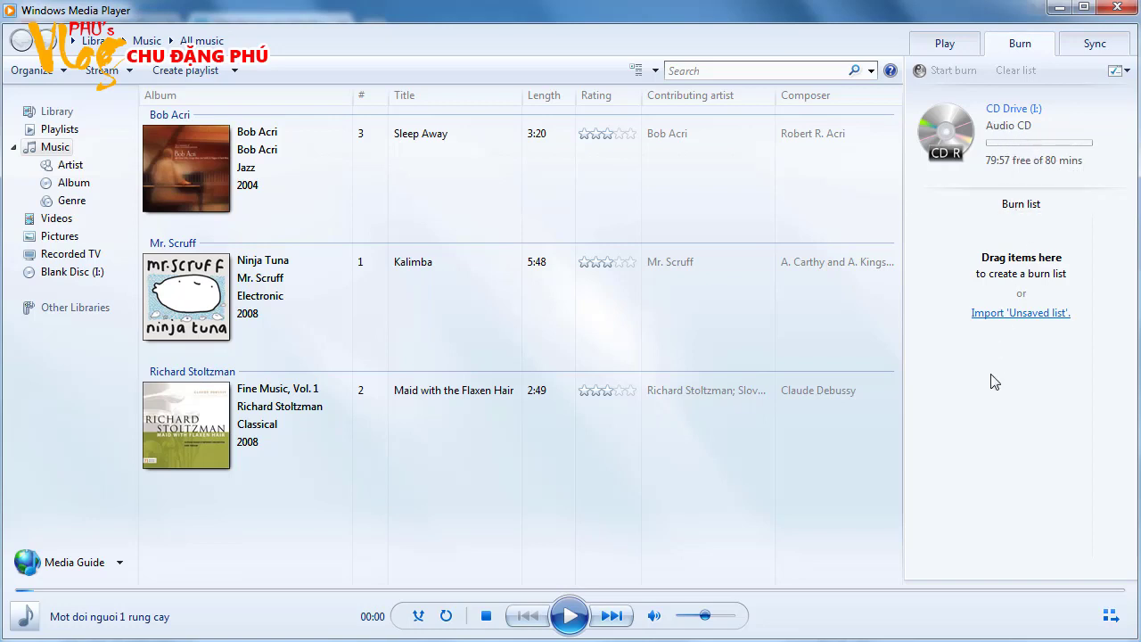
{"action": "left_click", "coordinate": [1024, 319]}
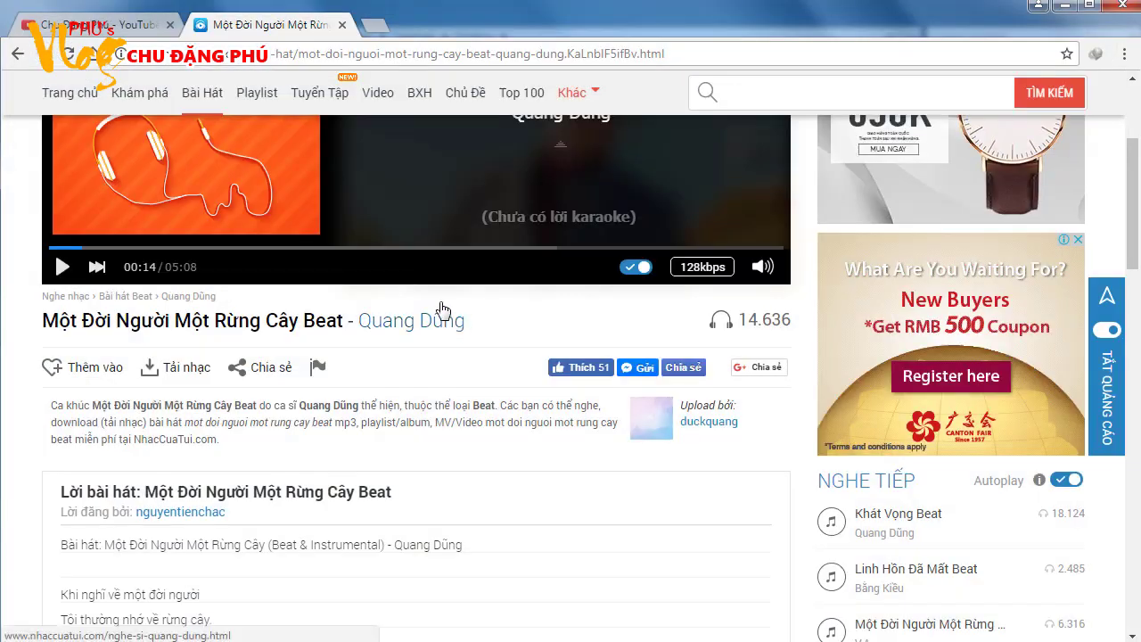
Reopen Windows Media Player from the browser page and show its burn list.
{"action": "key", "text": "super"}
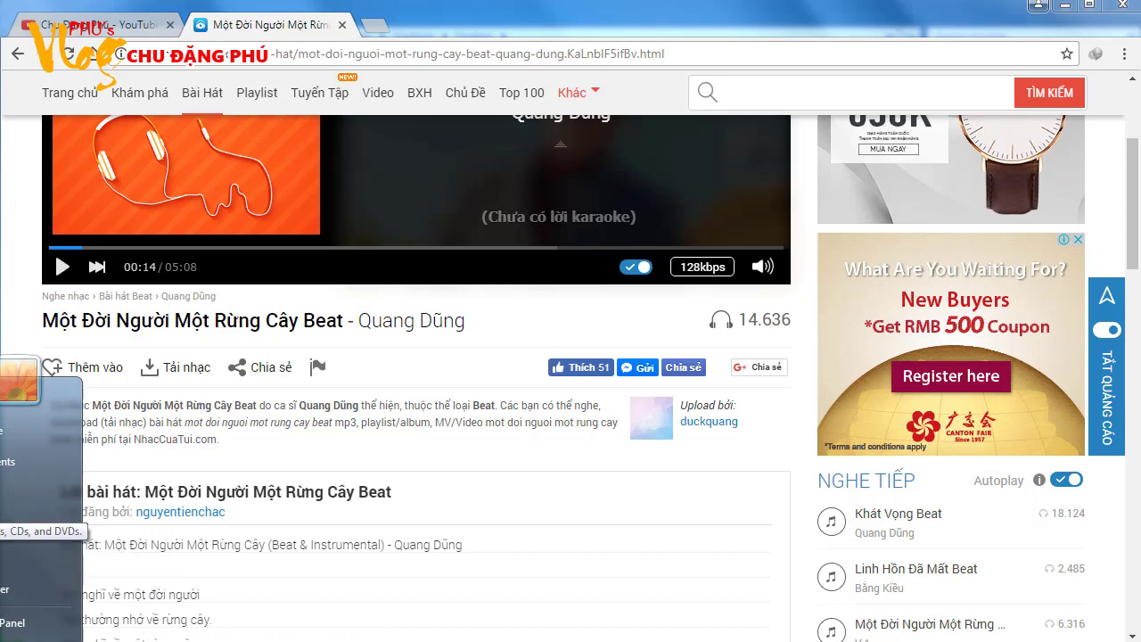
{"action": "left_click", "coordinate": [5, 512]}
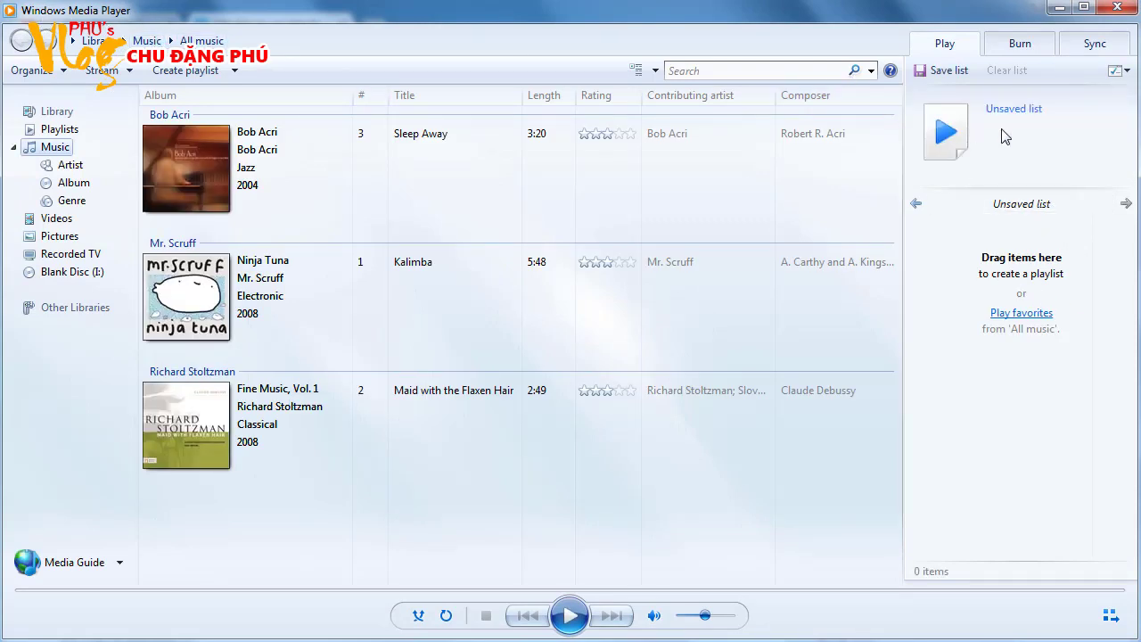
{"action": "left_click", "coordinate": [1015, 44]}
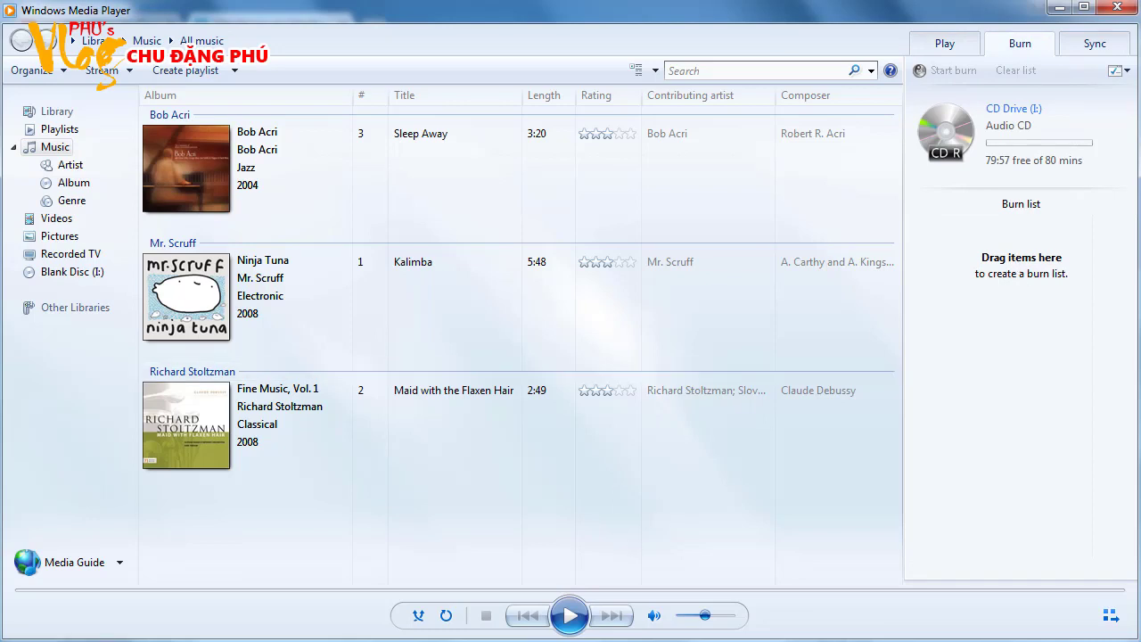
Add "Mot doi nguoi 1 rung cay" from the Desktop folder to the player's burn list, placing the windows side by side, and minimize the folder.
{"action": "key", "text": "alt+Tab"}
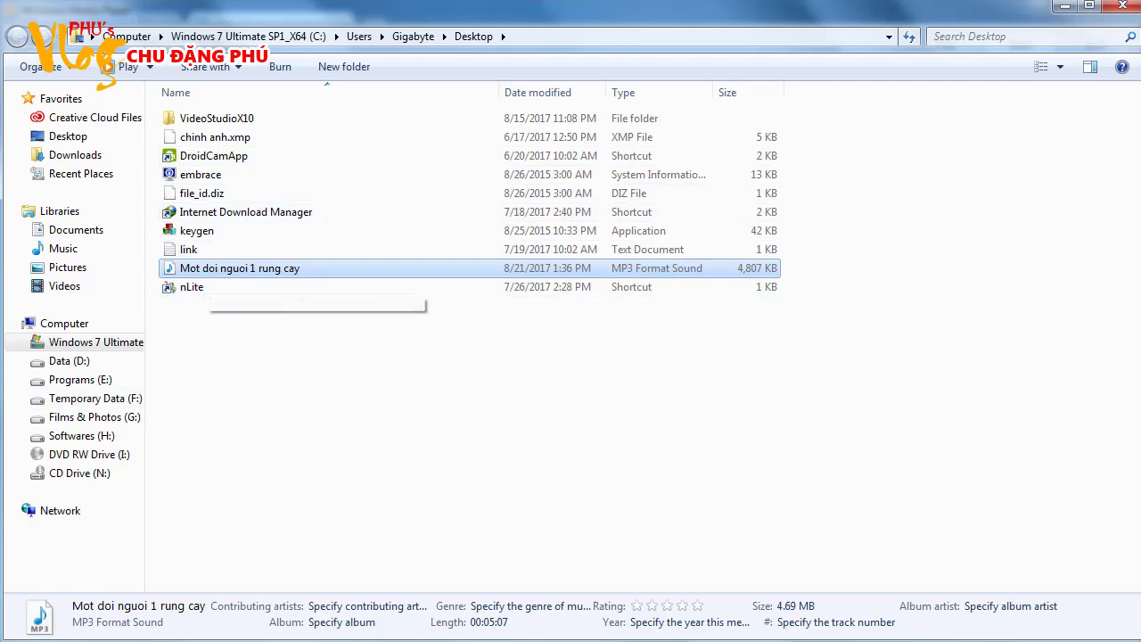
{"action": "left_click_drag", "start_coordinate": [1105, 191], "coordinate": [704, 154]}
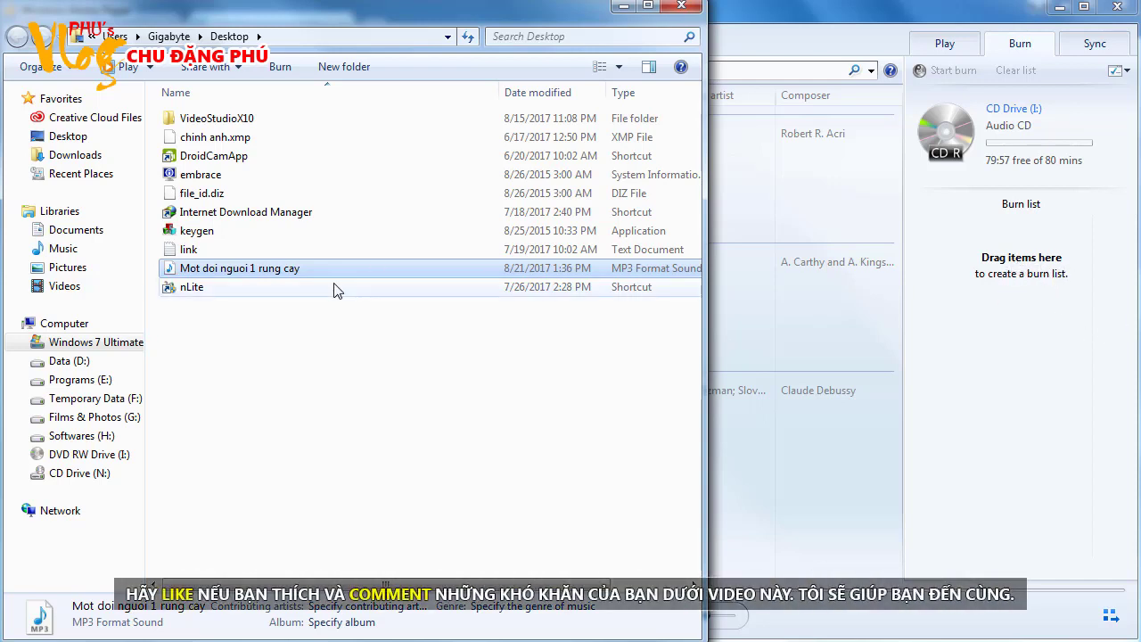
{"action": "left_click_drag", "start_coordinate": [170, 272], "coordinate": [1029, 332]}
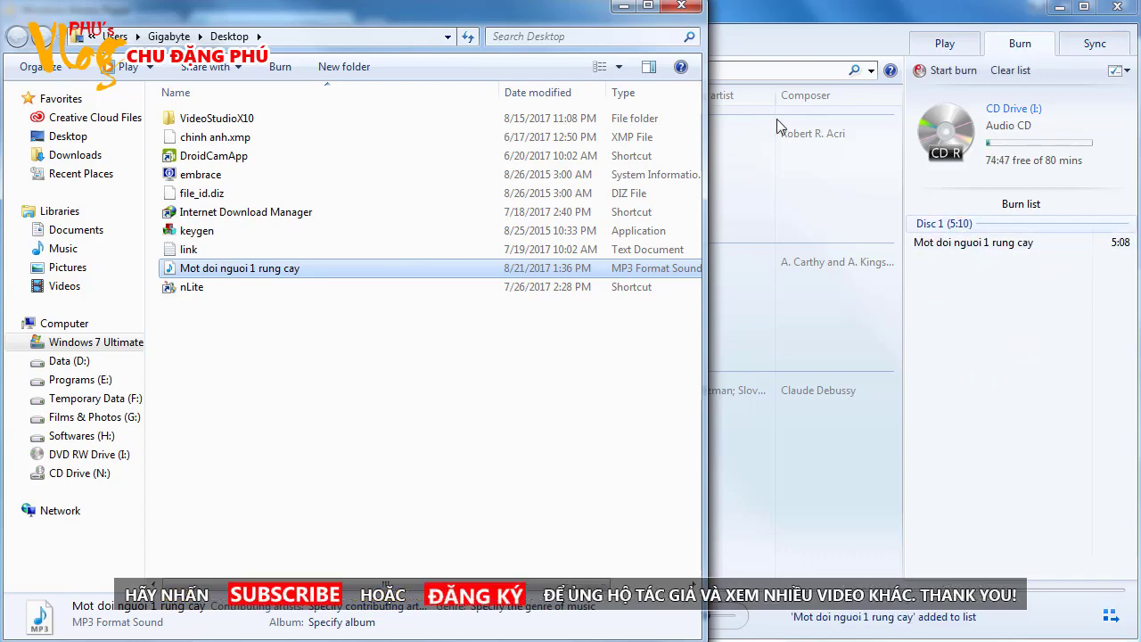
{"action": "left_click", "coordinate": [623, 6]}
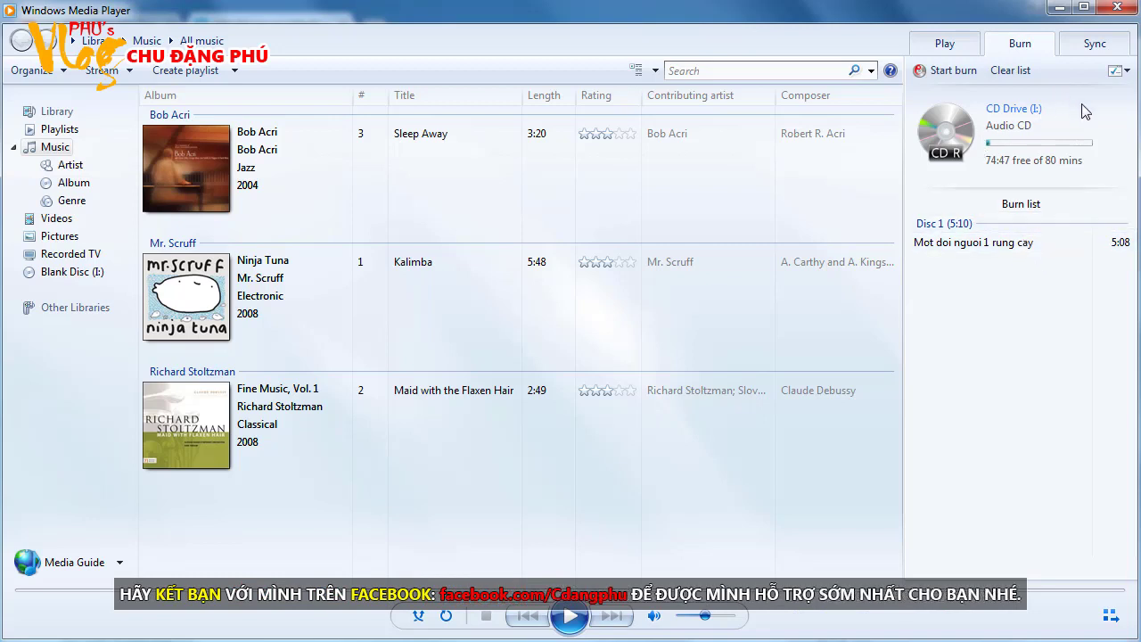
Open the player's Options dialog, move it to the middle of the screen and show the burn settings.
{"action": "left_click", "coordinate": [1126, 71]}
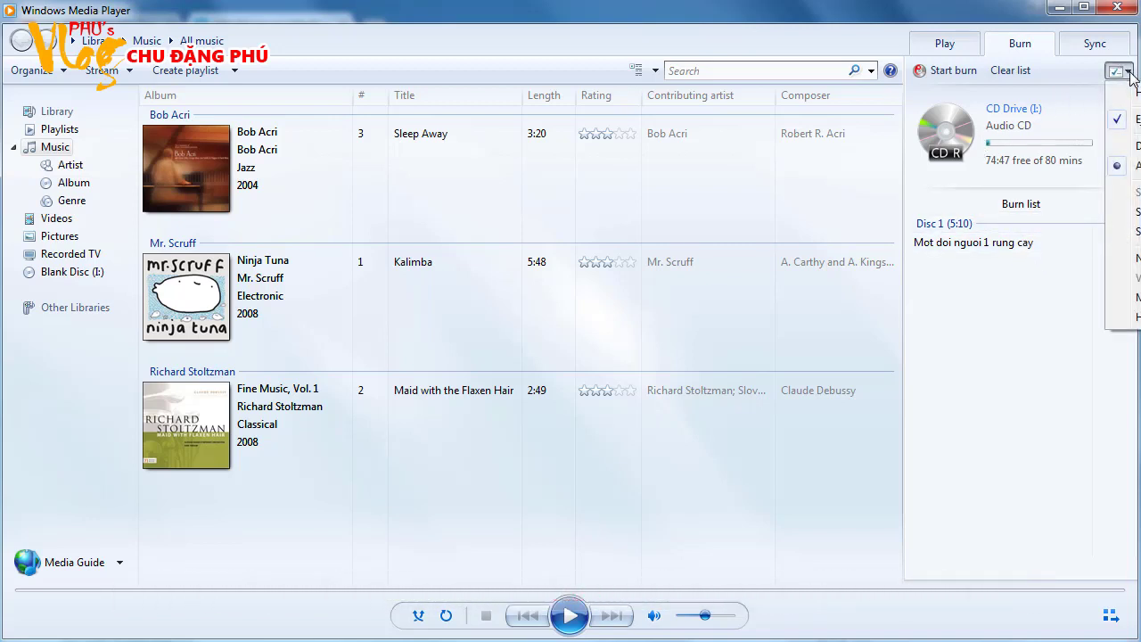
{"action": "left_click", "coordinate": [428, 32]}
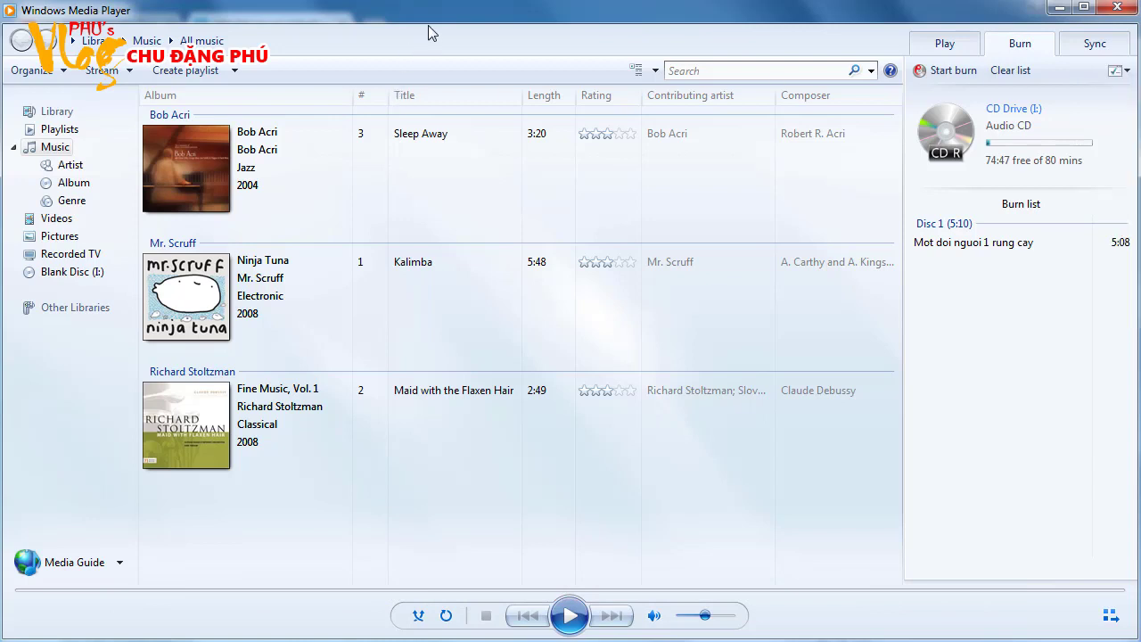
{"action": "right_click", "coordinate": [333, 39]}
{"action": "mouse_move", "coordinate": [412, 107]}
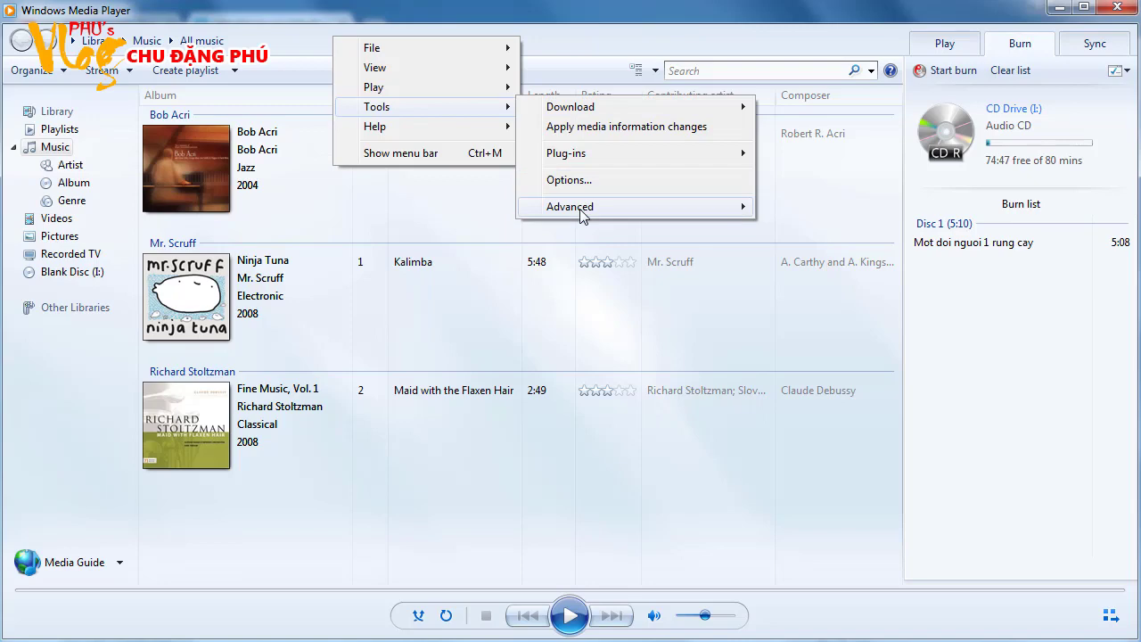
{"action": "left_click", "coordinate": [570, 180]}
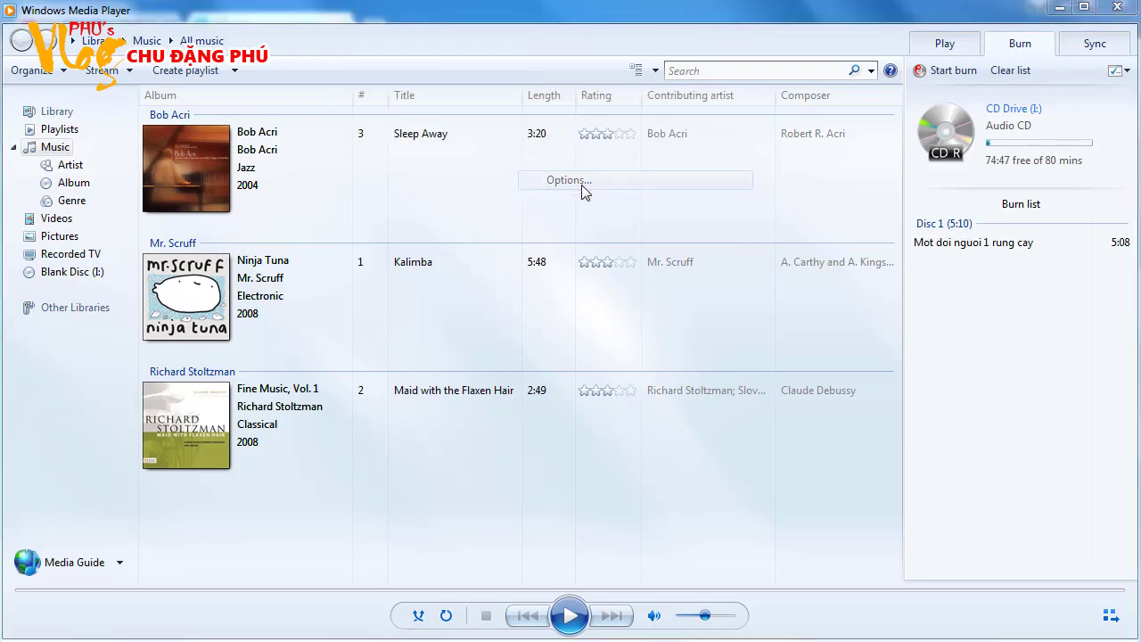
{"action": "mouse_move", "coordinate": [203, 27]}
{"action": "left_mouse_down"}
{"action": "mouse_move", "coordinate": [579, 111]}
{"action": "mouse_move", "coordinate": [581, 100]}
{"action": "left_mouse_up"}
{"action": "left_click", "coordinate": [635, 148]}
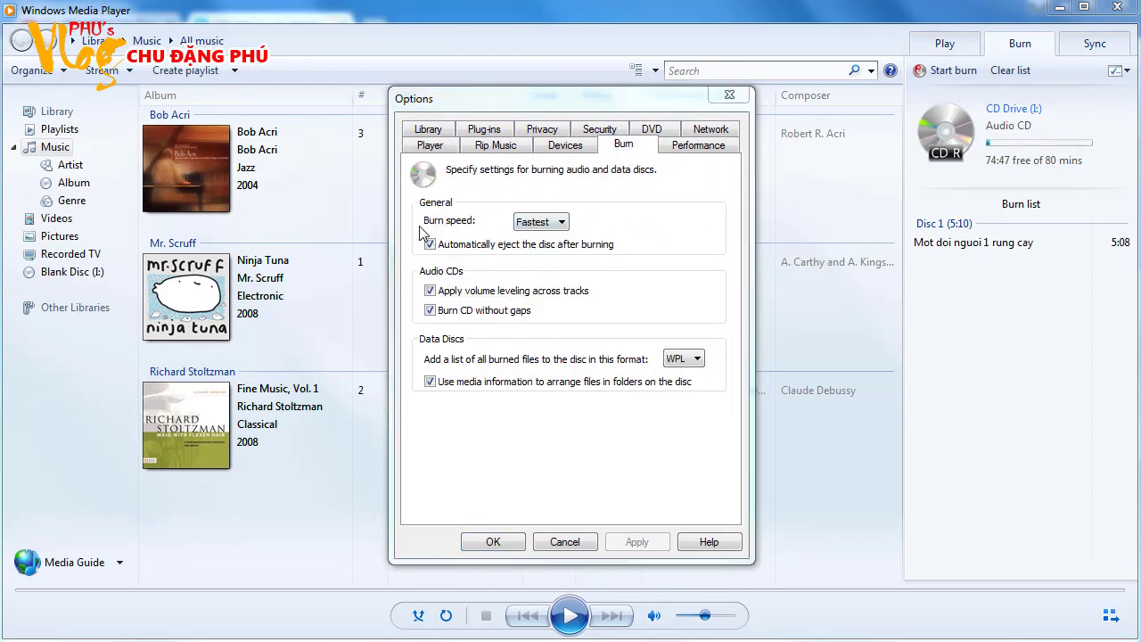
Set the burn speed to Medium and confirm the options.
{"action": "left_click", "coordinate": [560, 223]}
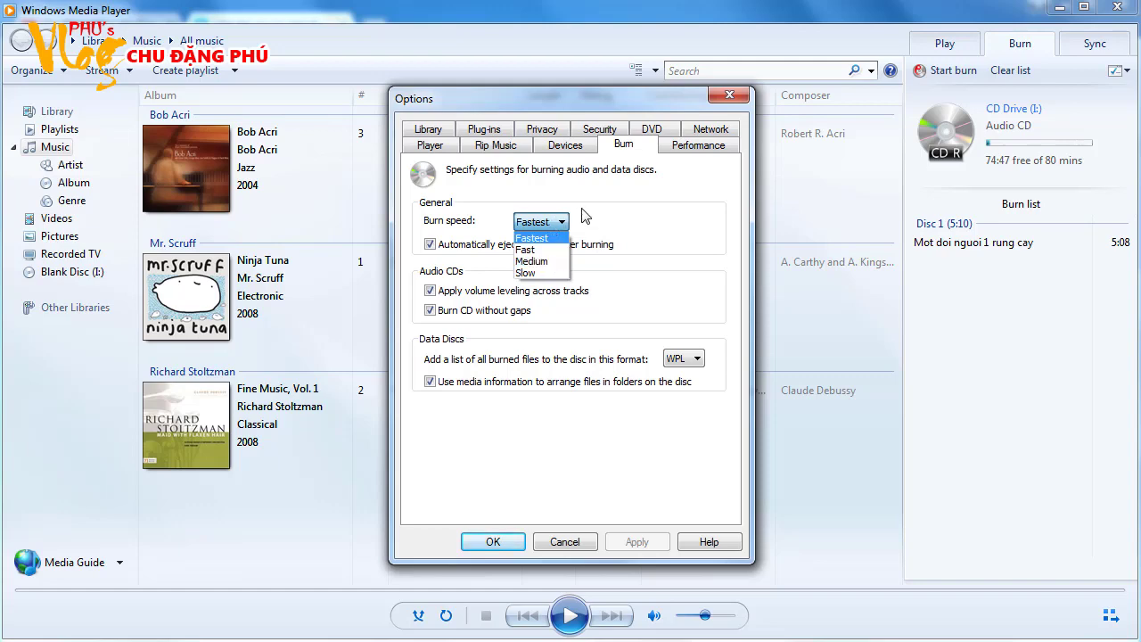
{"action": "left_click", "coordinate": [543, 224]}
{"action": "left_click", "coordinate": [543, 223]}
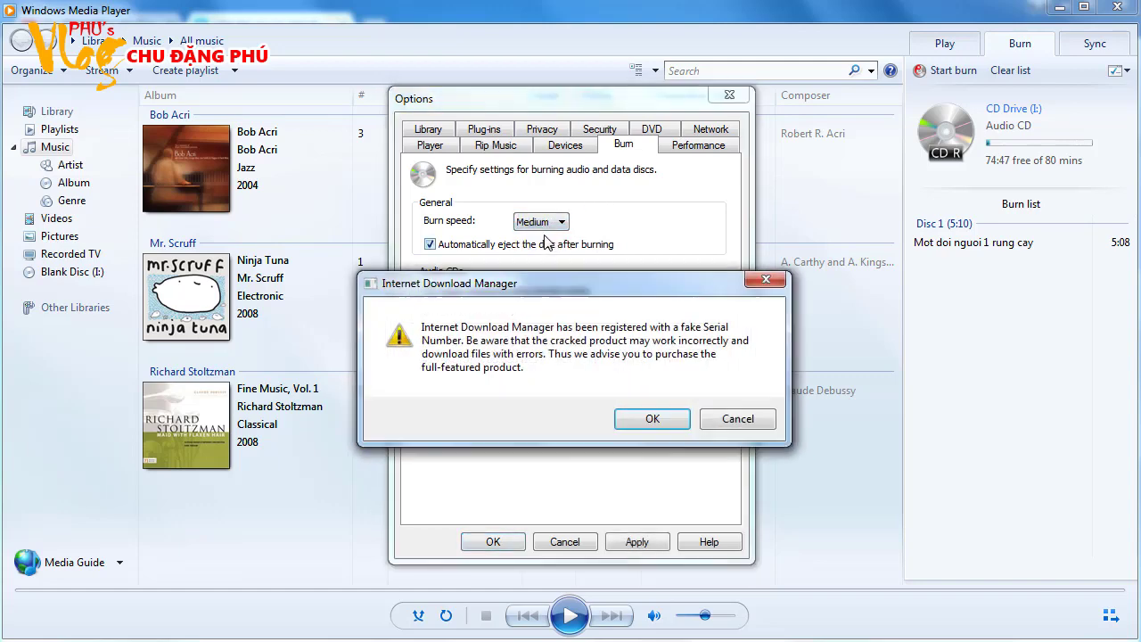
{"action": "left_click", "coordinate": [562, 223]}
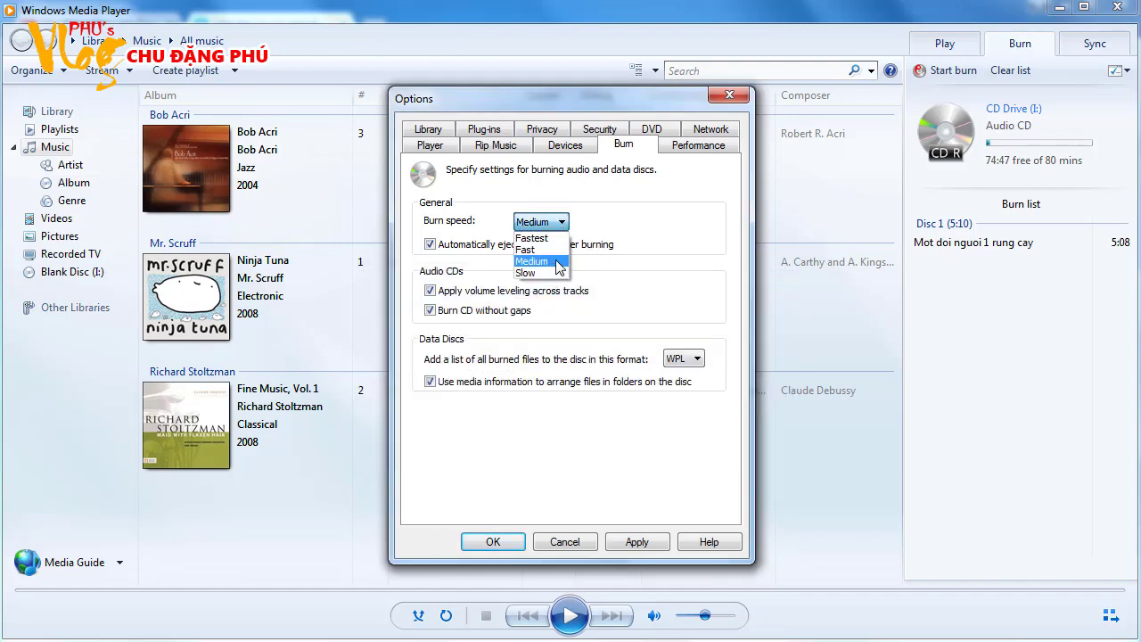
{"action": "left_click", "coordinate": [558, 262]}
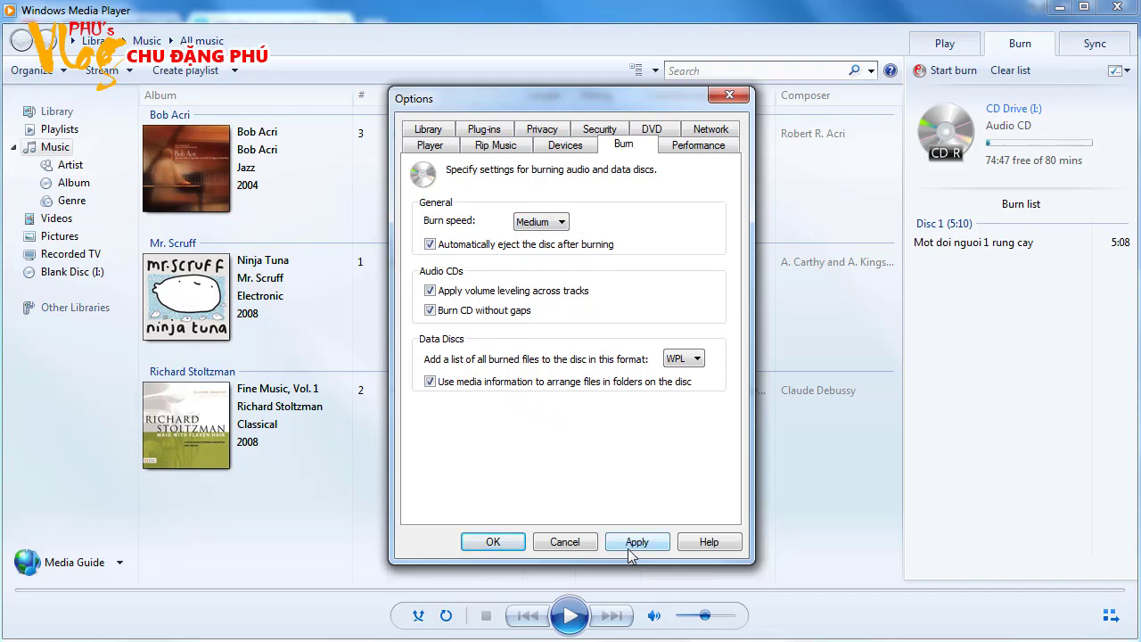
{"action": "left_click", "coordinate": [499, 542]}
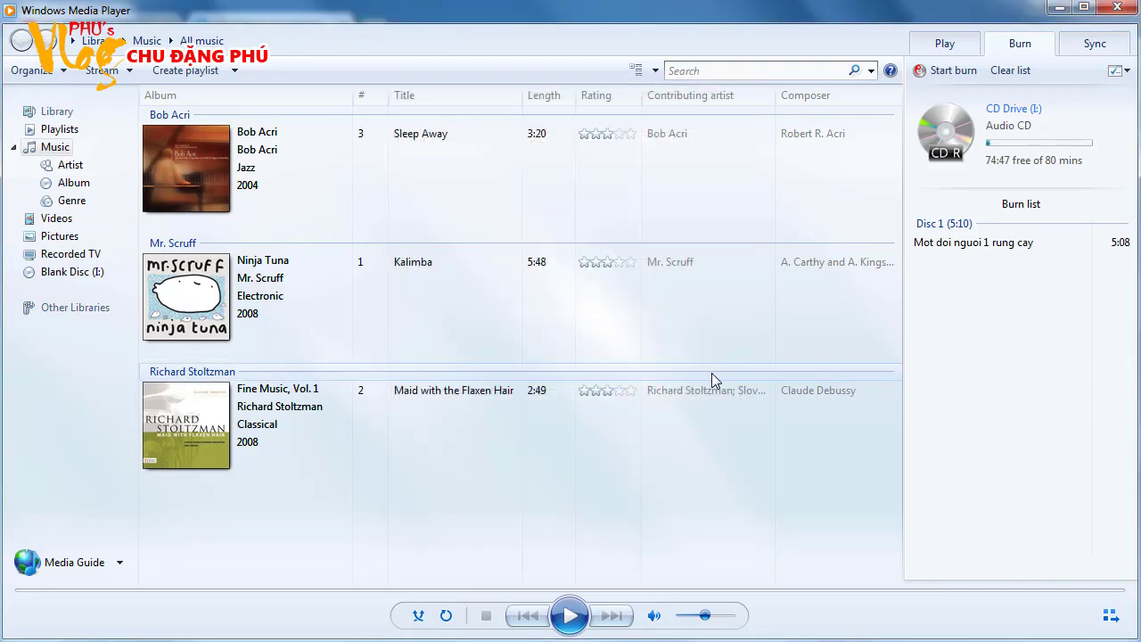
Burn the list to the disc in drive I: as an audio CD and show the burned disc's files.
{"action": "left_click", "coordinate": [966, 79]}
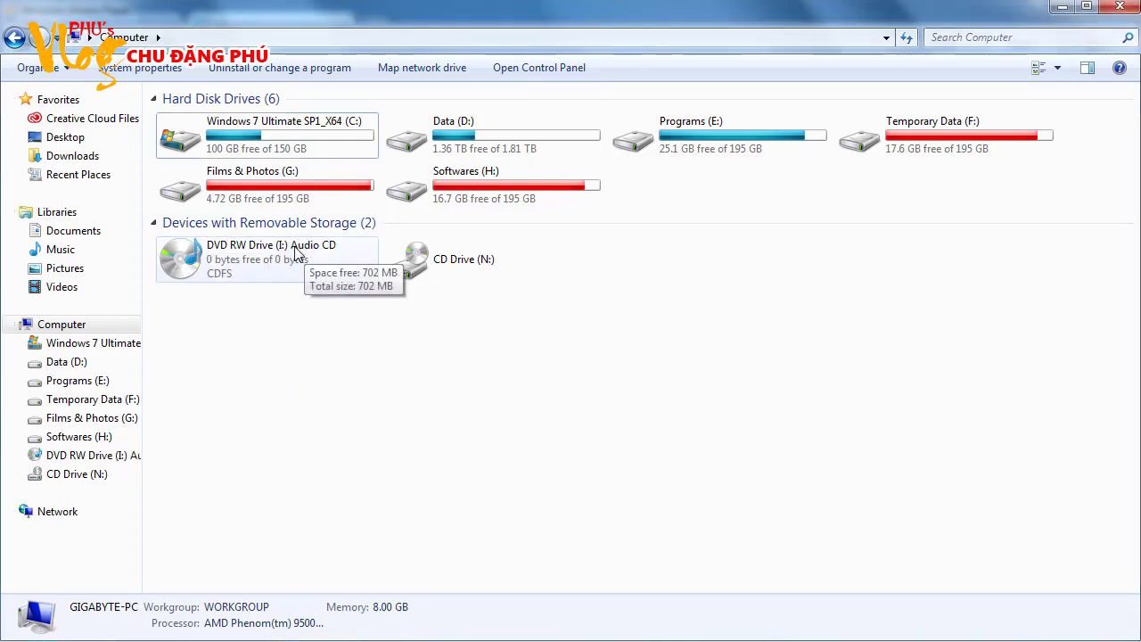
{"action": "left_click", "coordinate": [93, 454]}
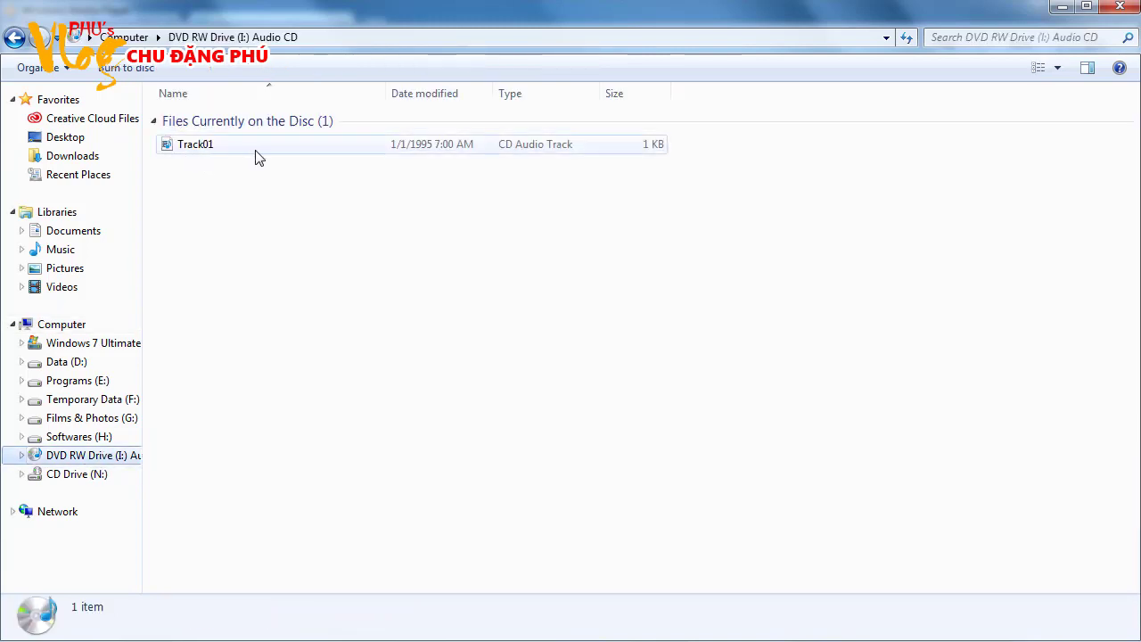
{"action": "double_click", "coordinate": [389, 86]}
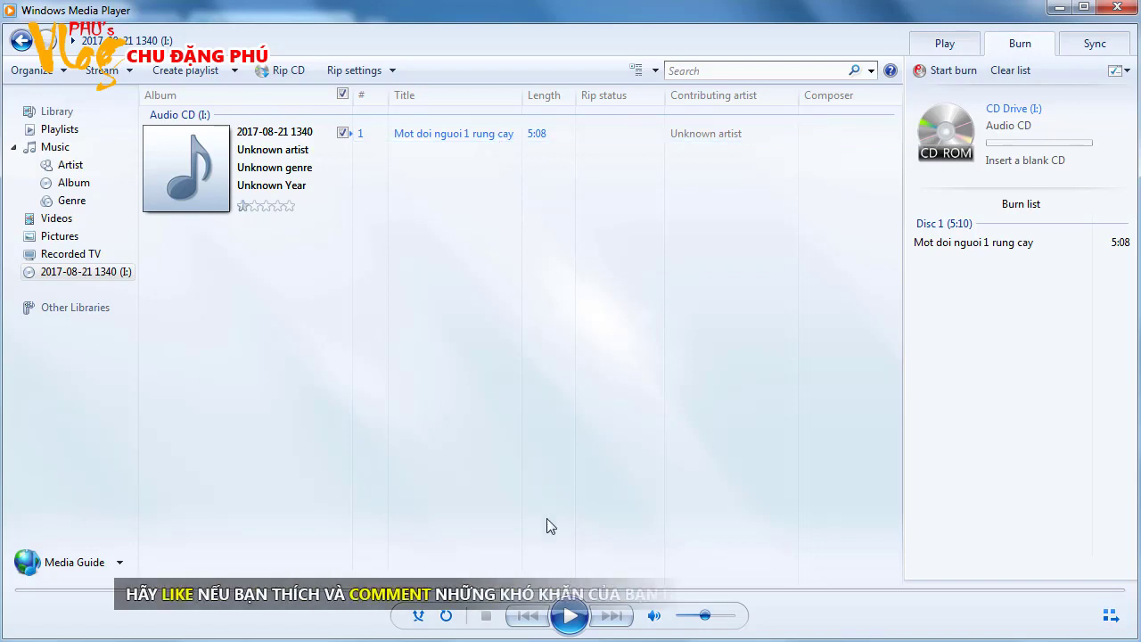
Play the burned CD track in Windows Media Player, skip to about 0:53 and 2:46, pause it and dismiss the Internet Download Manager warning.
{"action": "left_click", "coordinate": [573, 616]}
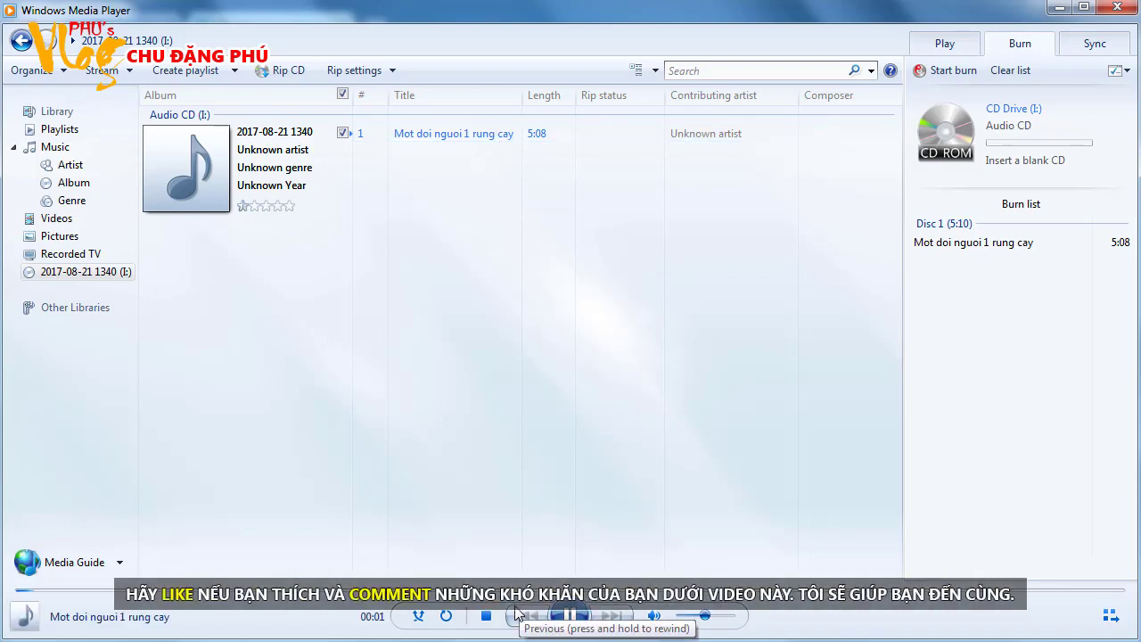
{"action": "left_click", "coordinate": [212, 590]}
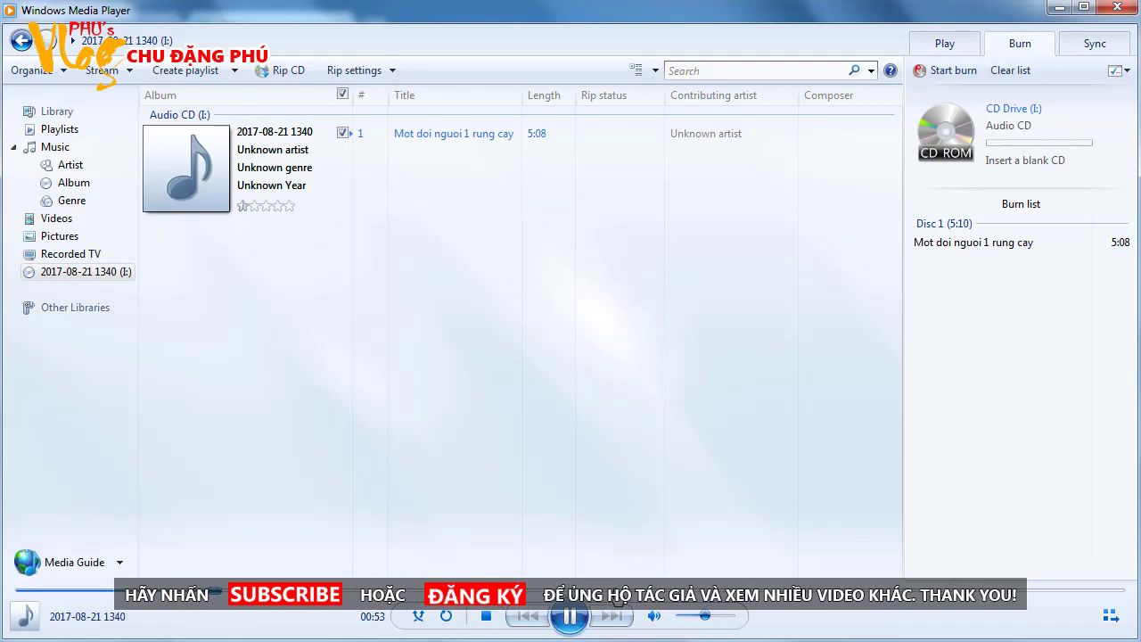
{"action": "left_click", "coordinate": [616, 590]}
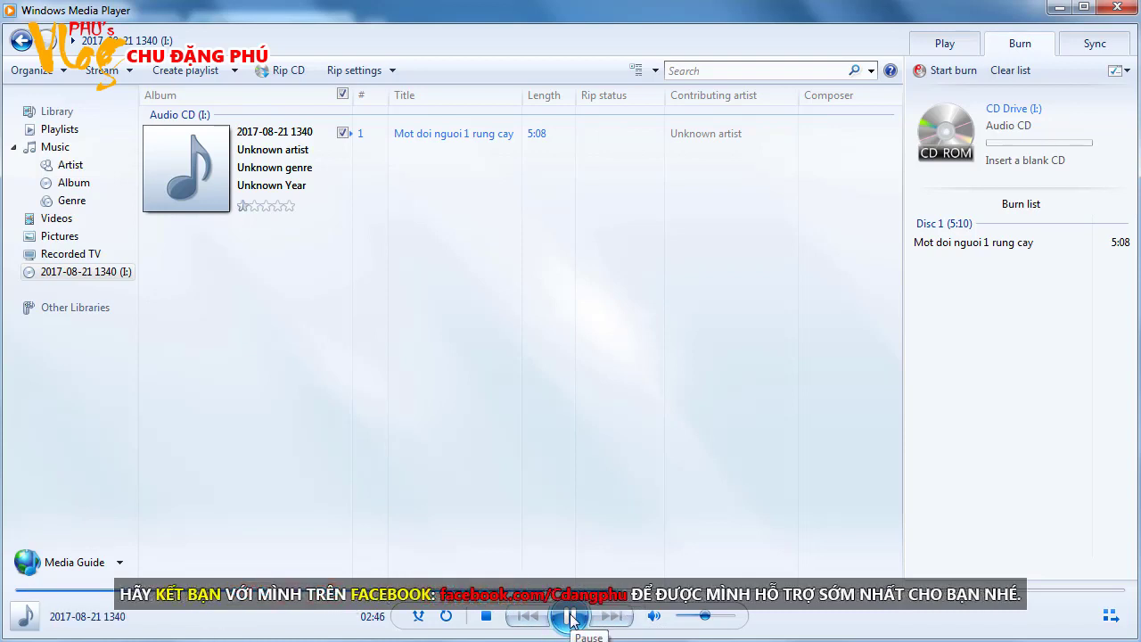
{"action": "left_click", "coordinate": [570, 614]}
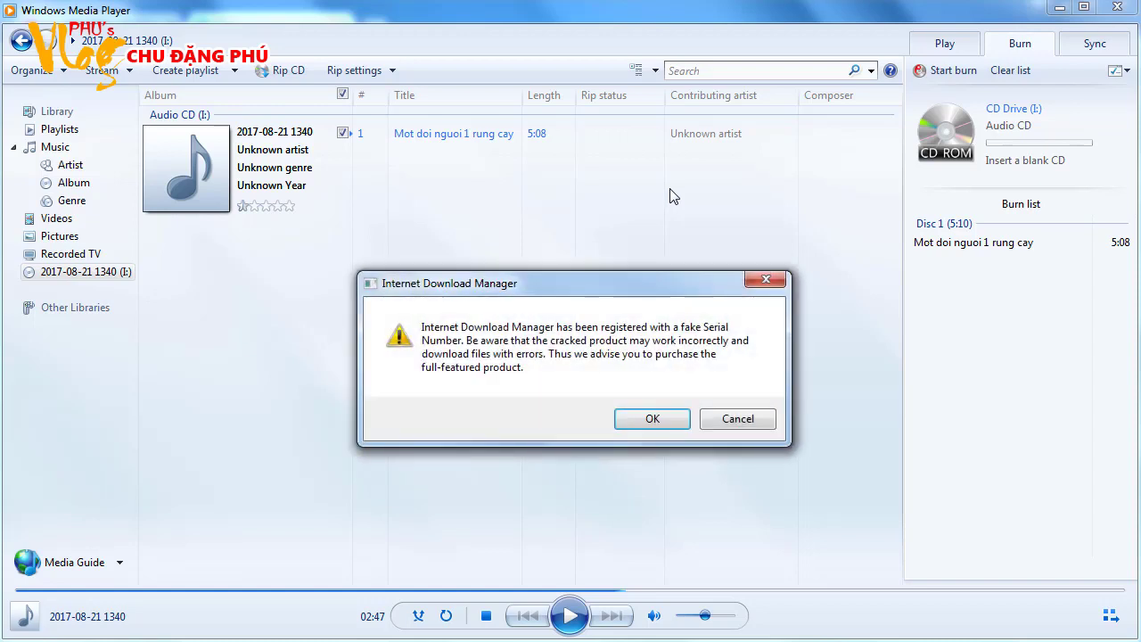
{"action": "left_click", "coordinate": [730, 419]}
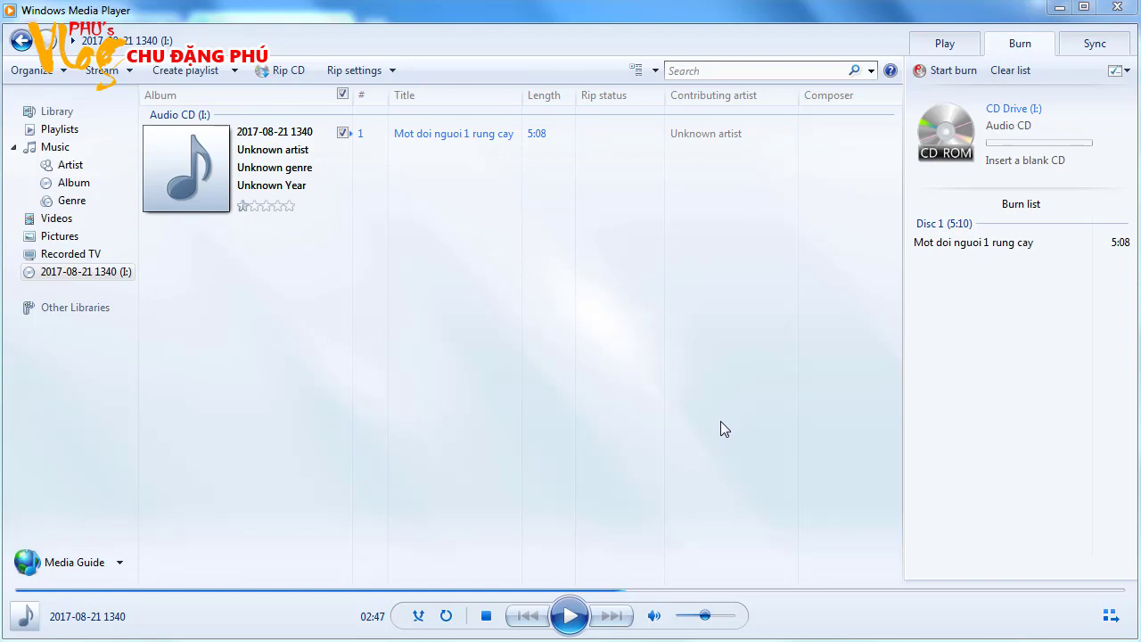